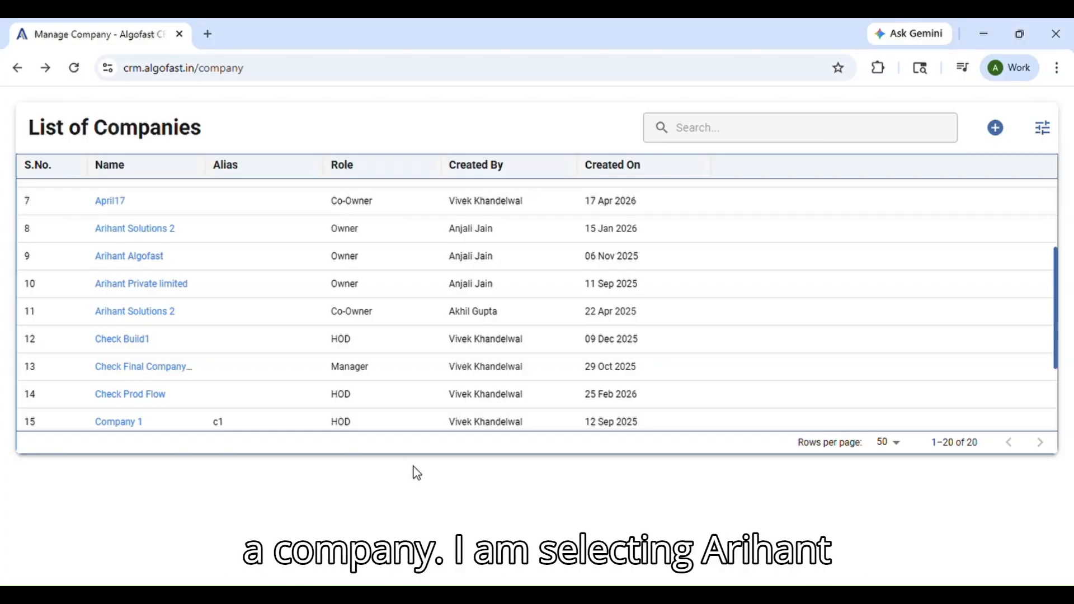
- Open the Arihant Solutions 2 company and go to its Plugin Registration page
click(153, 234)
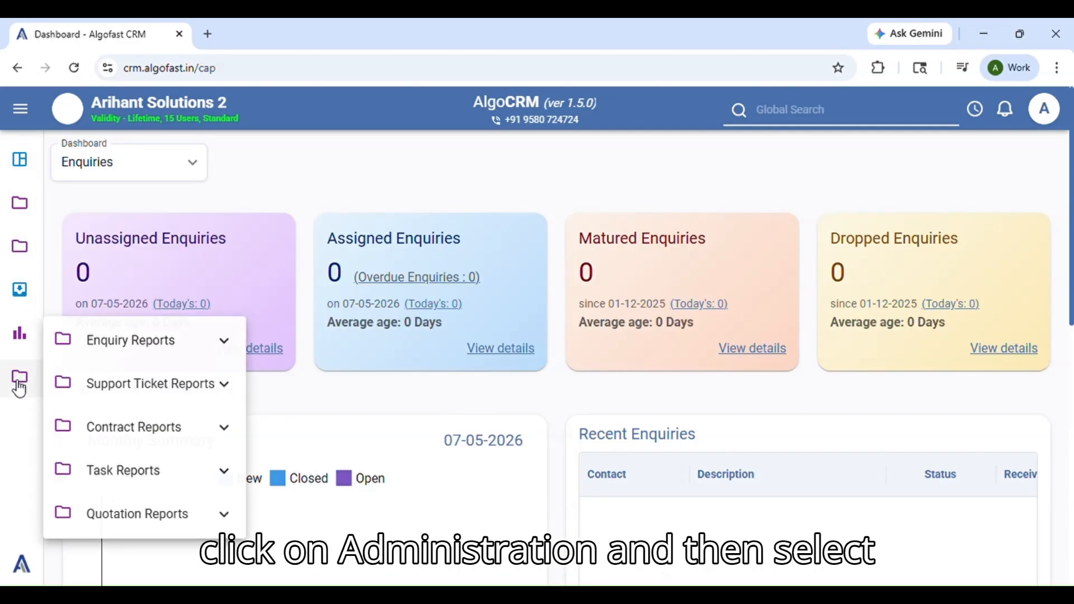
mouse_move(19, 388)
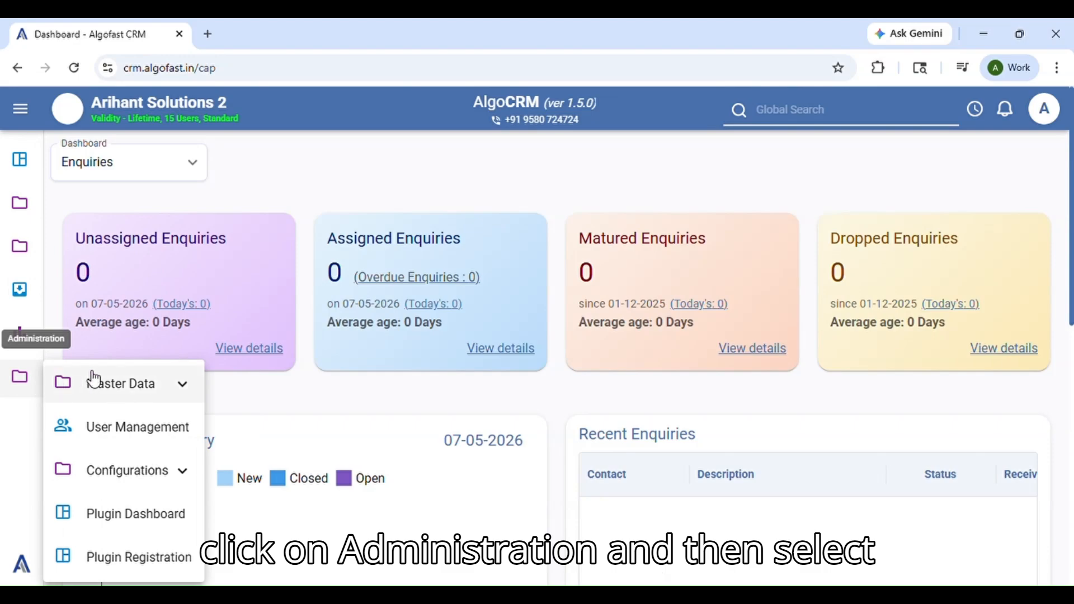
click(148, 565)
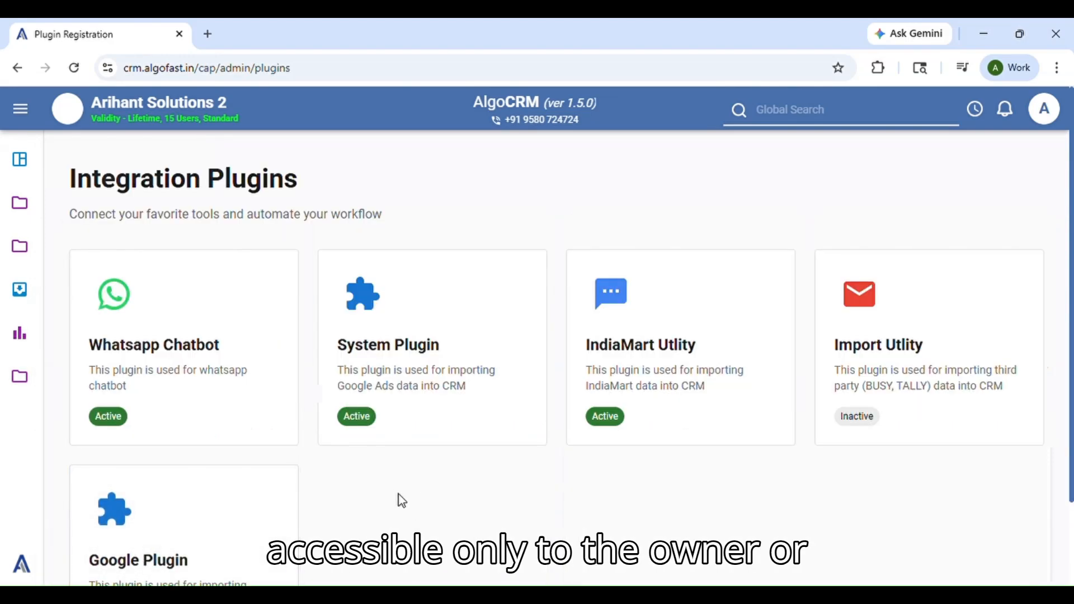
- Open the Google Plugin configuration and set the executive name to Google Integration and the department to Sales
scroll(398, 494, down, 2)
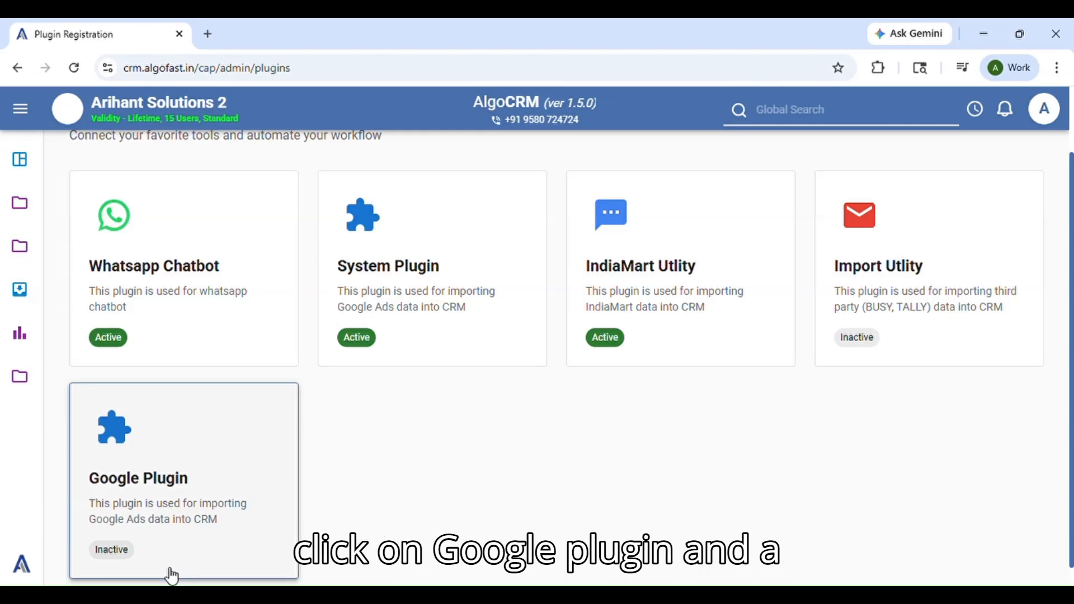
click(179, 553)
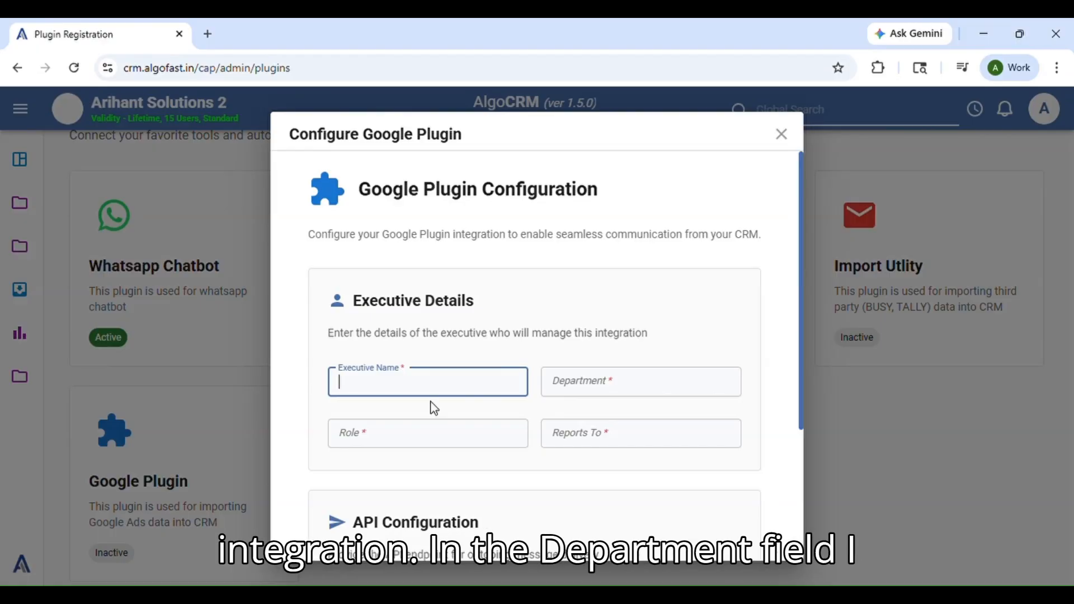
text(Google Integration)
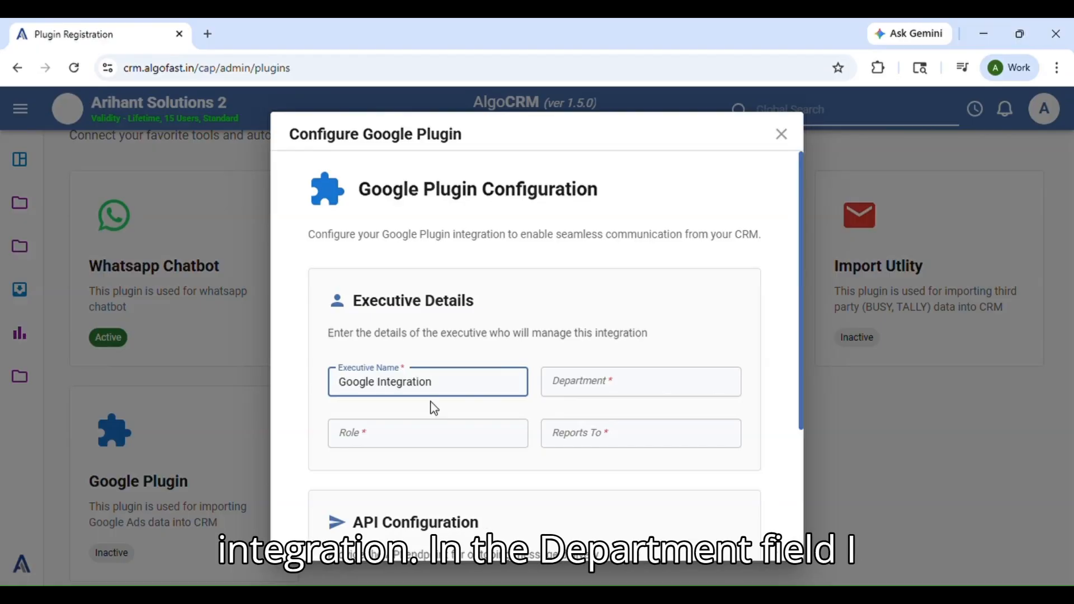
click(616, 392)
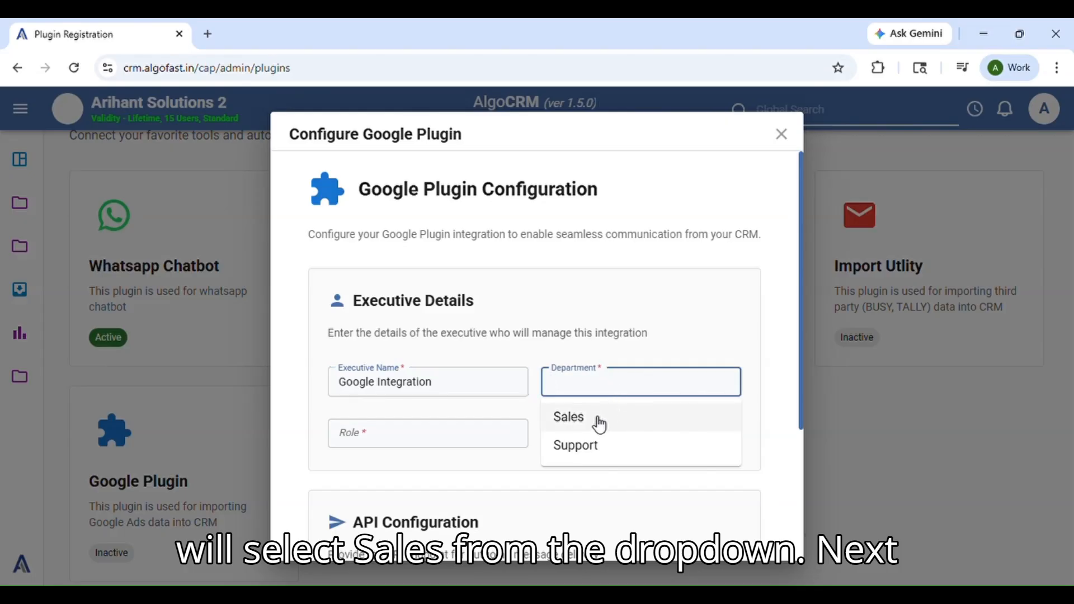
click(592, 421)
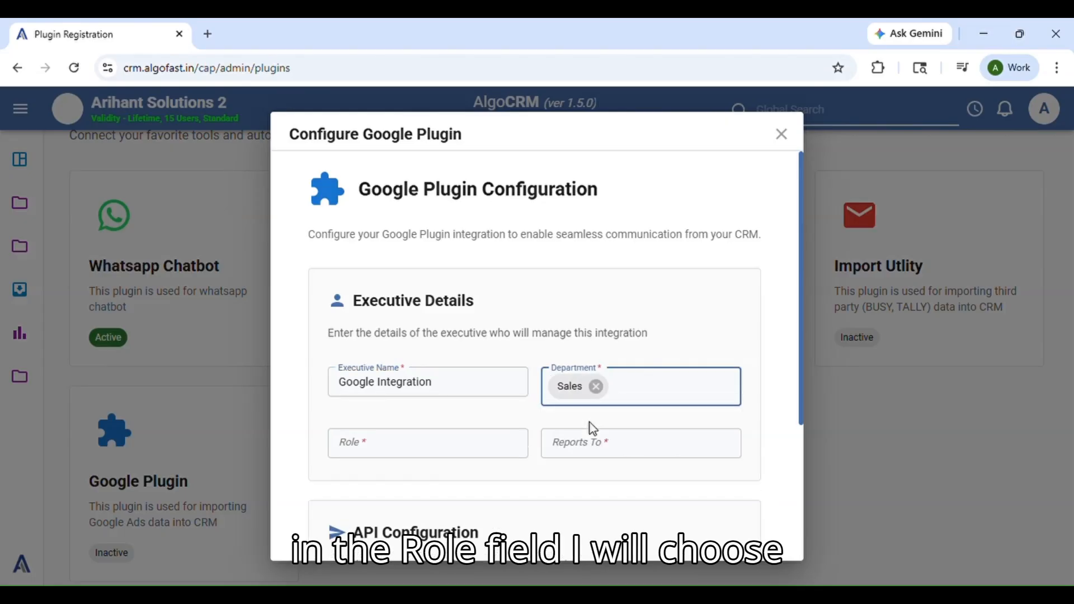
- Set the executive's role to HOD and choose the person the executive reports to
click(415, 478)
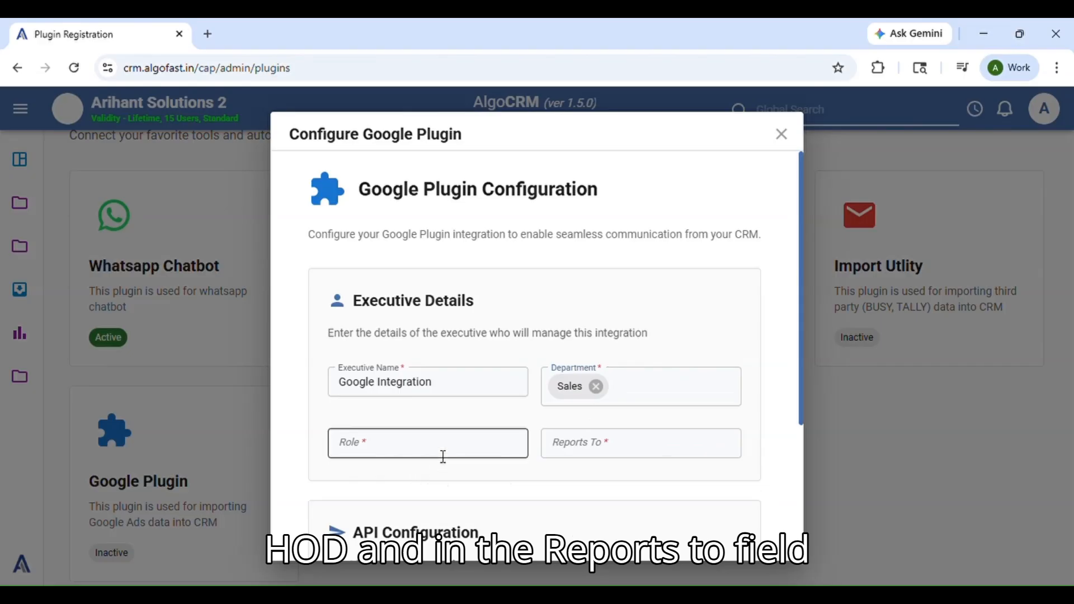
click(423, 455)
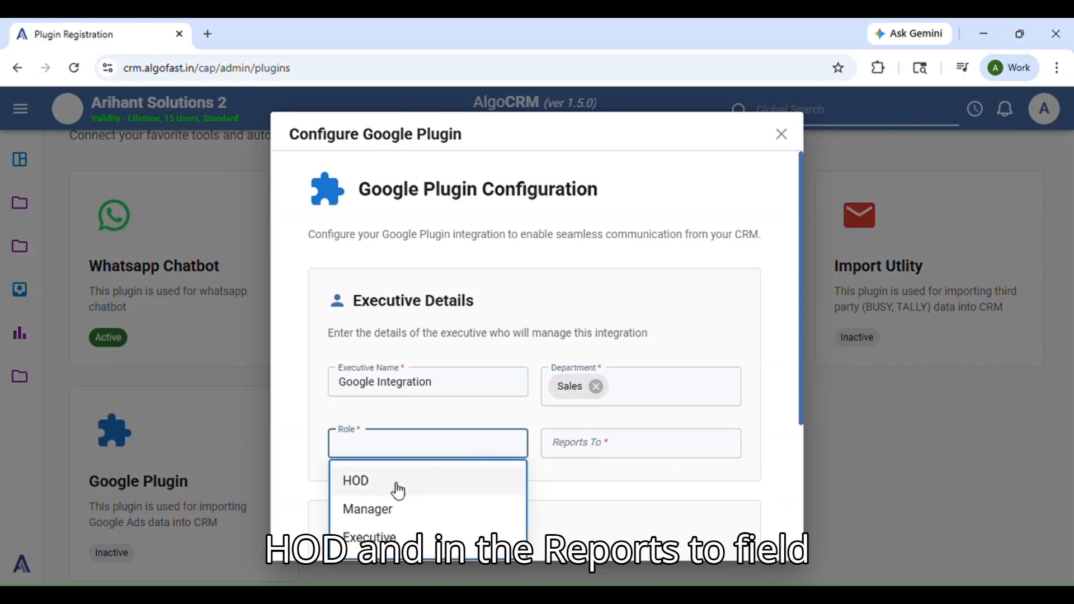
click(399, 491)
click(613, 447)
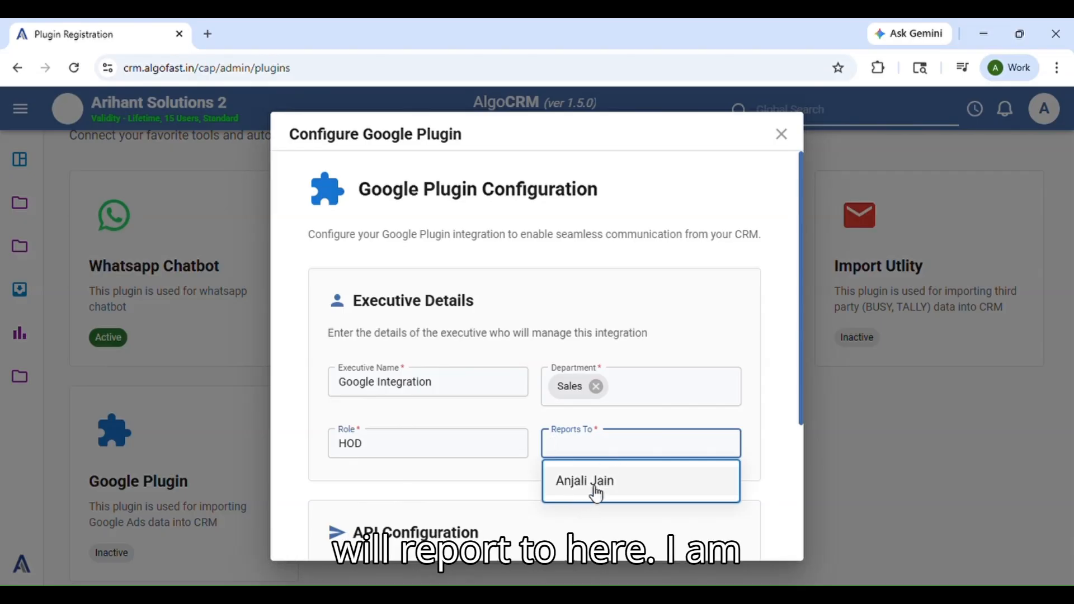
click(592, 490)
click(512, 474)
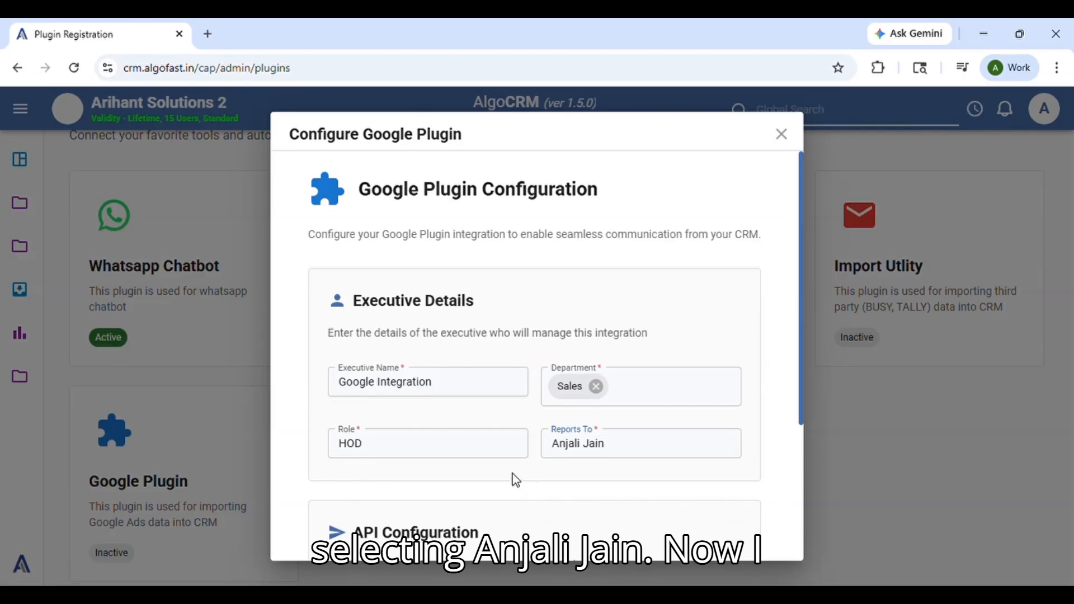
- Generate the Google Plugin's API credentials and close the configuration
scroll(520, 469, down, 3)
scroll(524, 462, down, 1)
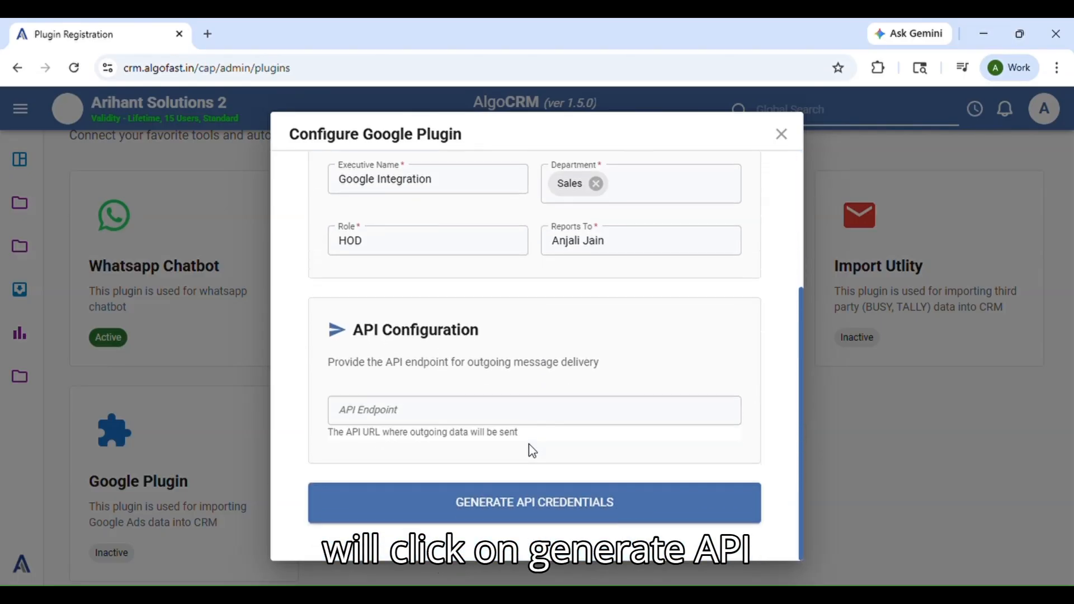
click(537, 519)
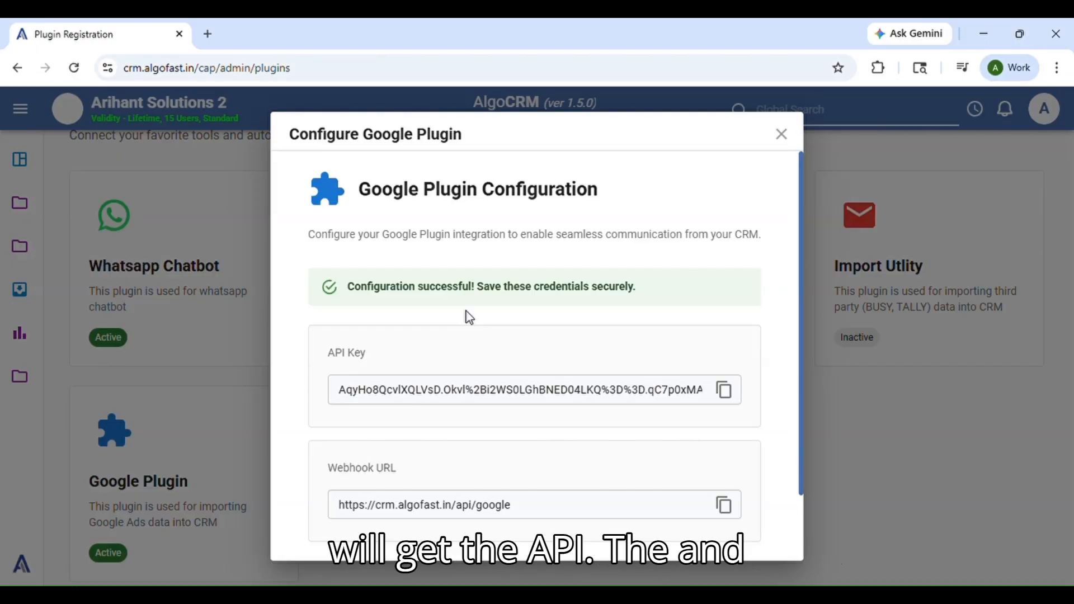
scroll(521, 440, down, 2)
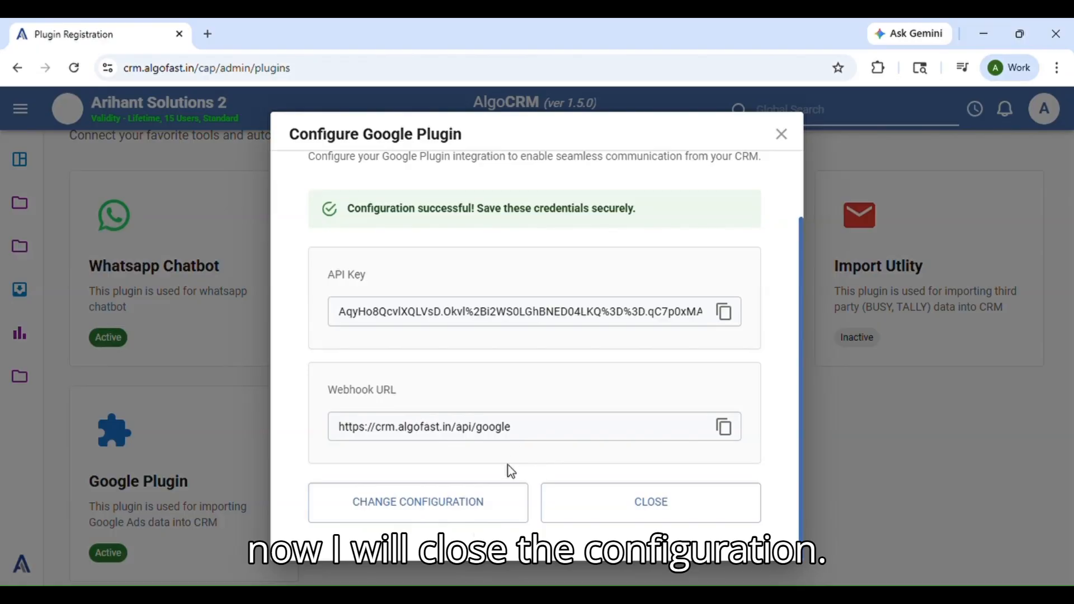
click(662, 516)
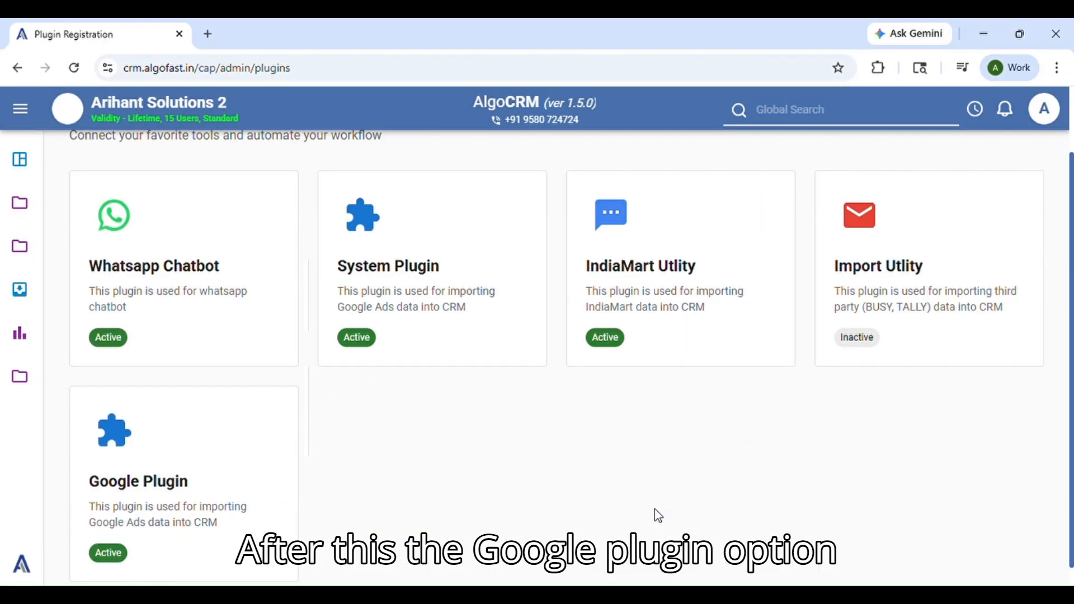
- Go to the Integration Mapping configuration and open Google Lead Mapping
scroll(442, 509, down, 1)
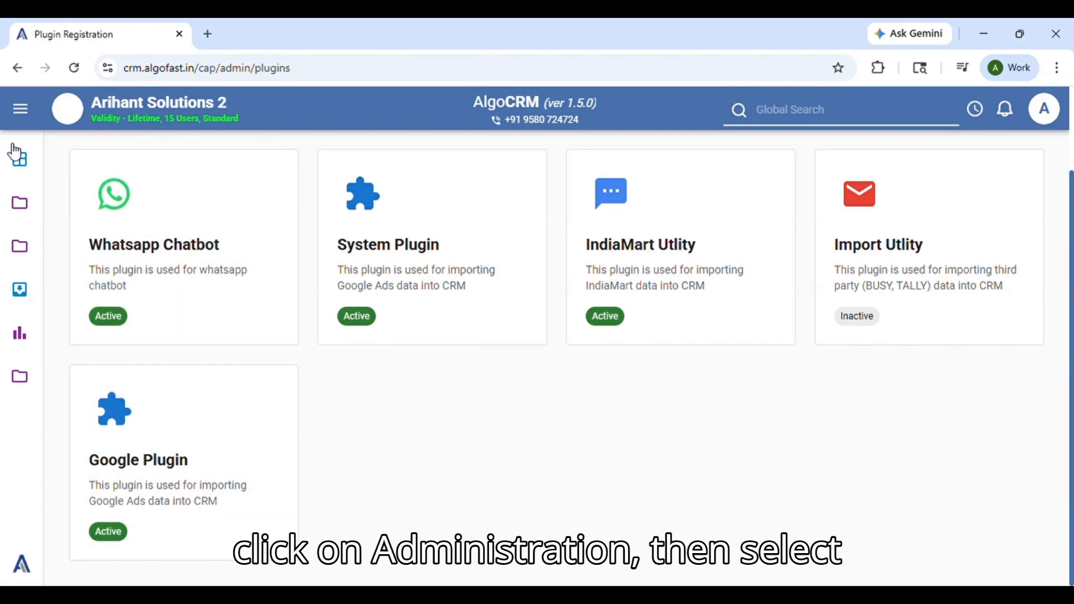
click(20, 385)
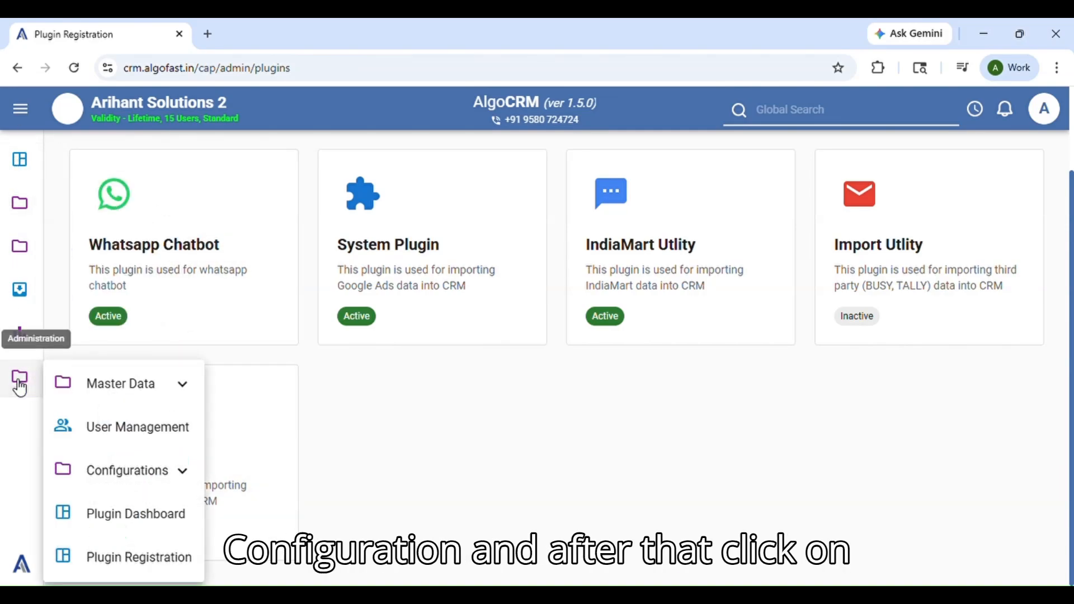
click(141, 473)
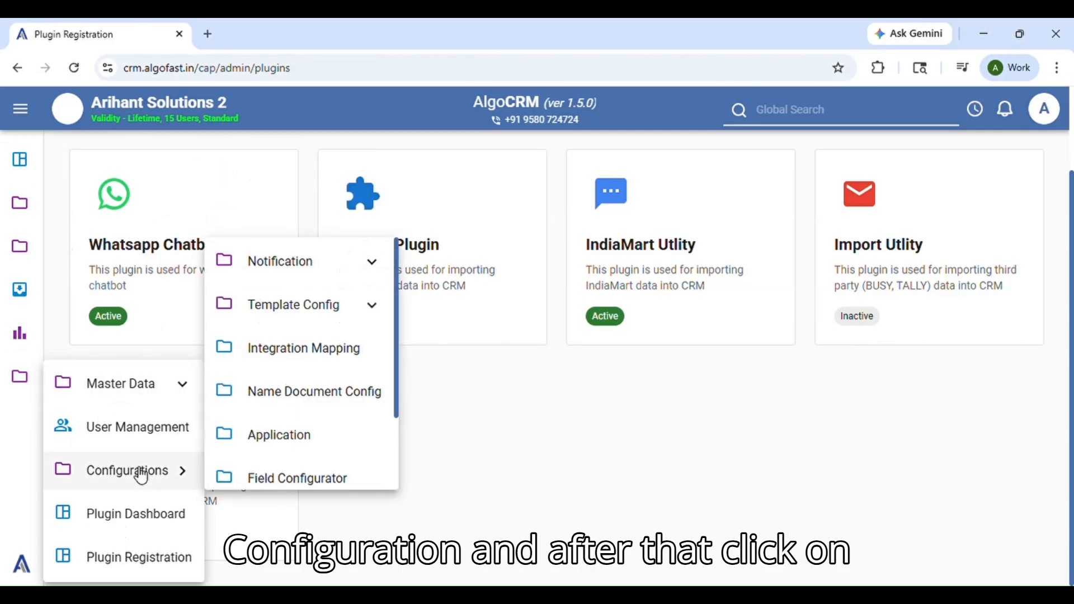
click(314, 364)
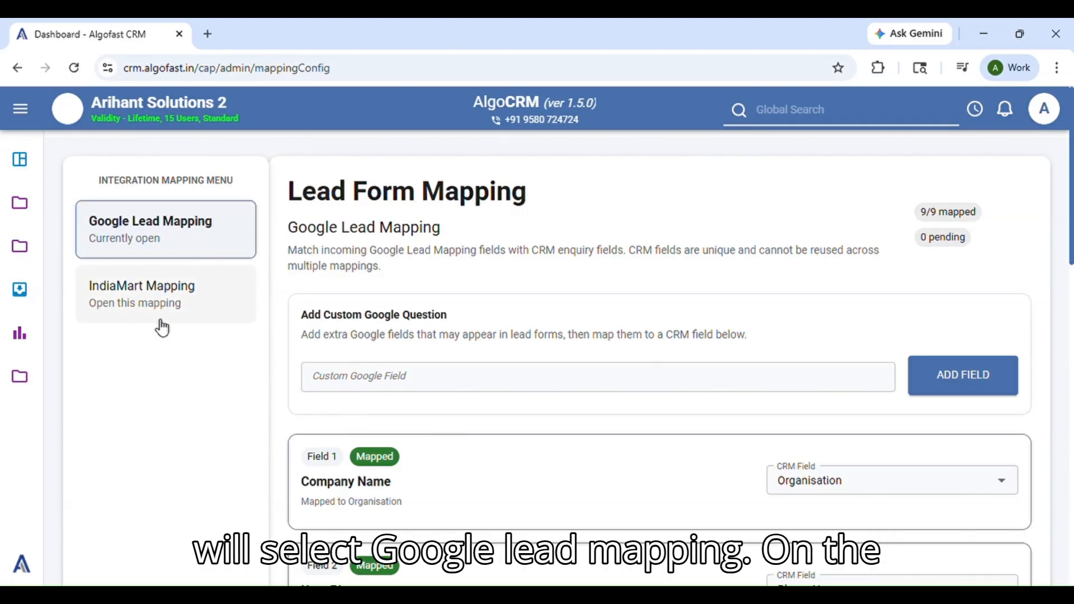
click(183, 255)
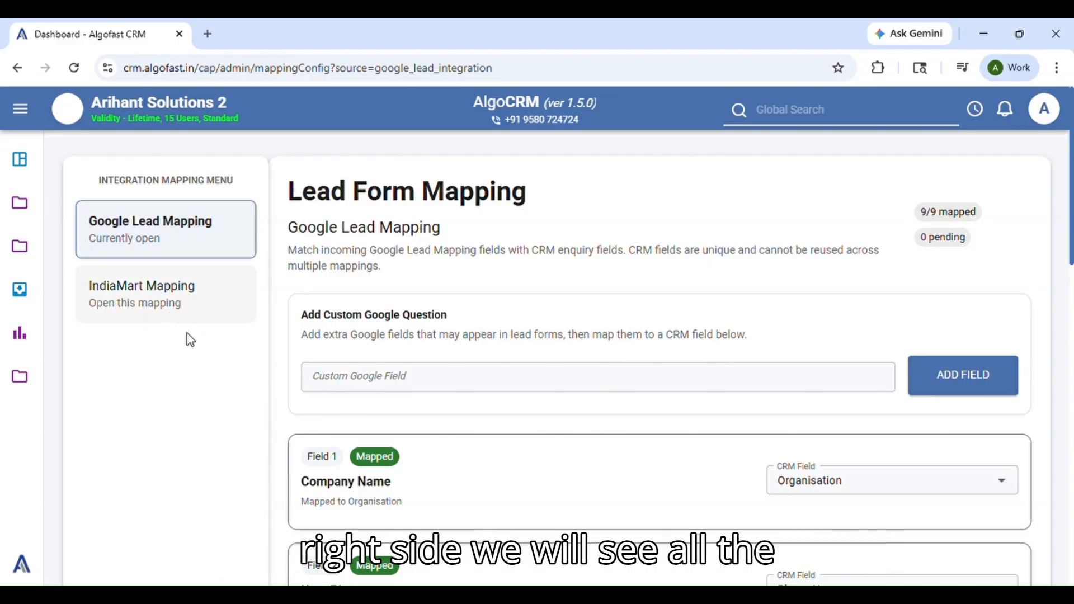
- Examine the Google lead form field mappings and the CRM fields available for Company Name
scroll(426, 398, down, 2)
scroll(460, 384, up, 1)
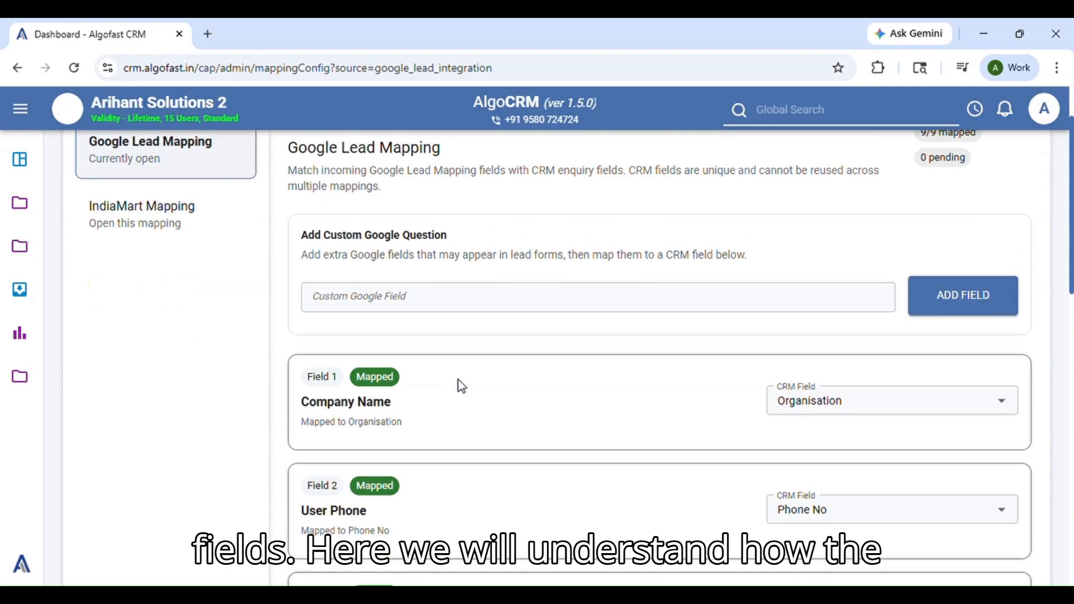
scroll(494, 350, up, 1)
scroll(887, 506, down, 4)
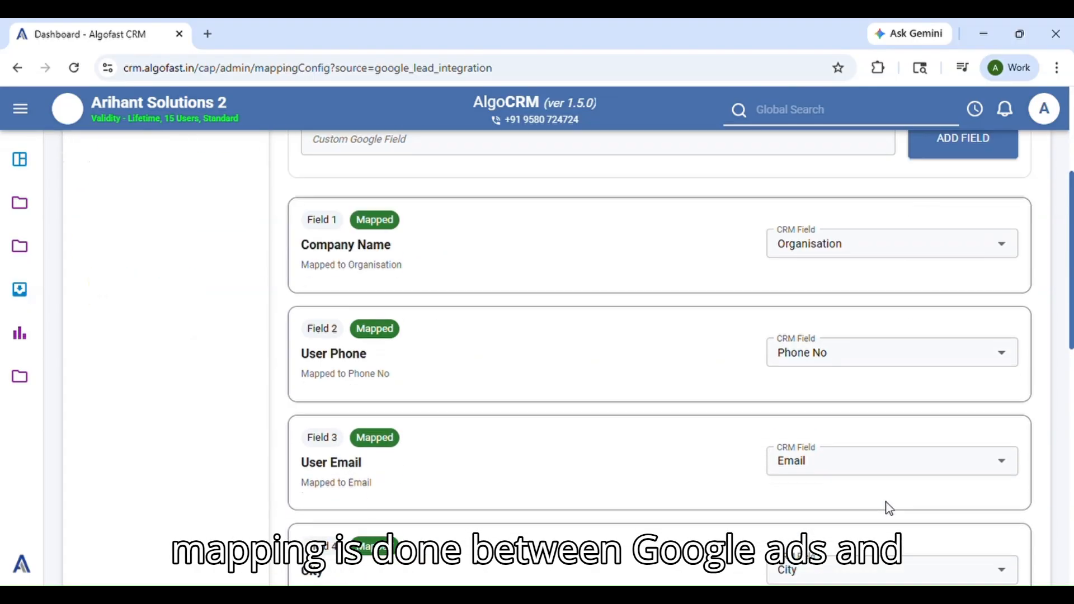
scroll(880, 499, up, 2)
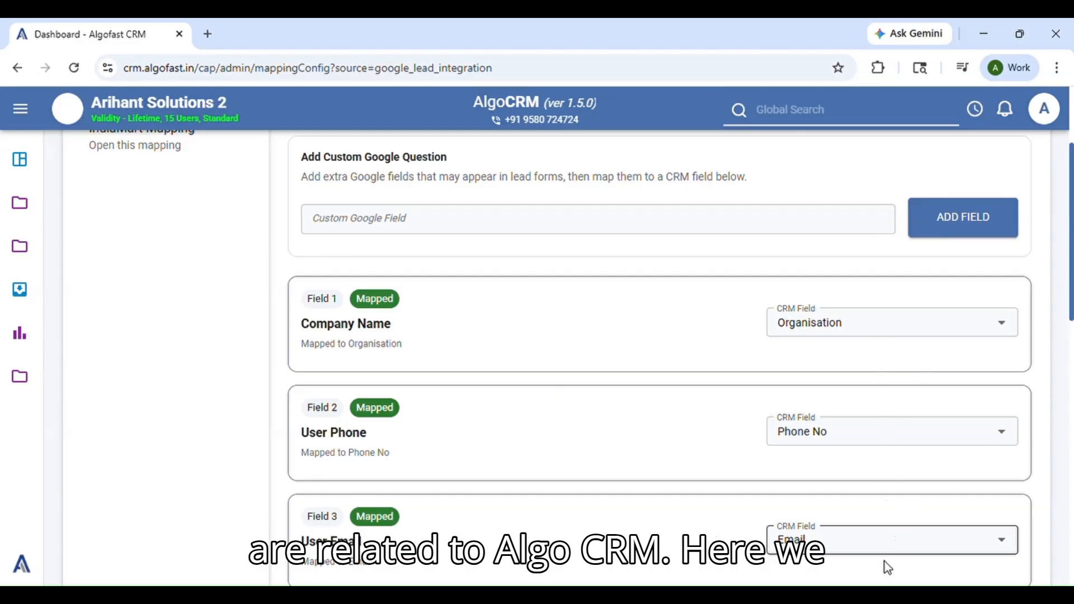
scroll(579, 448, down, 2)
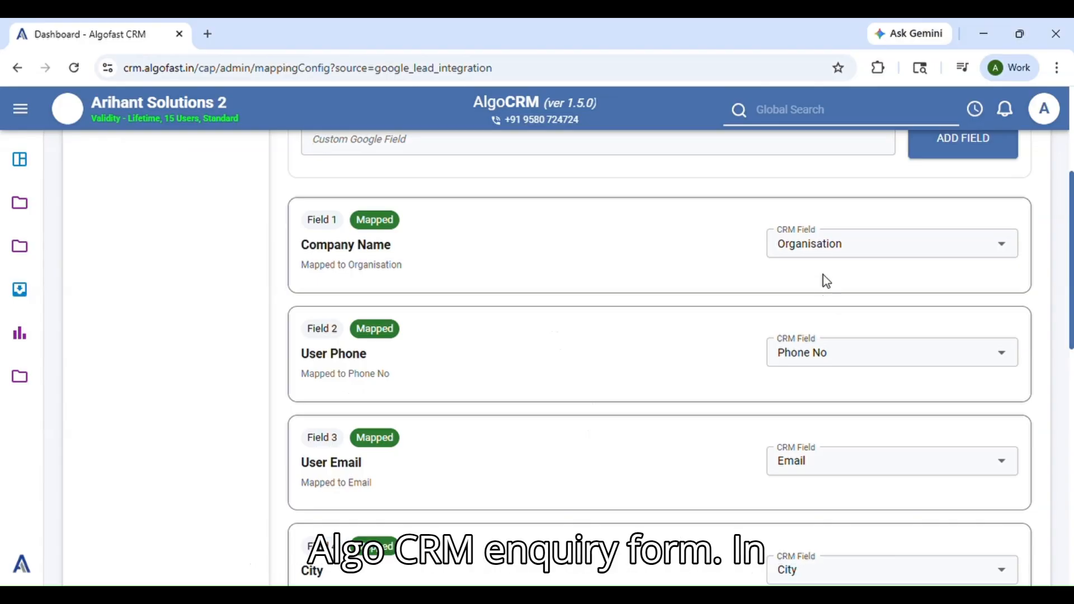
click(876, 259)
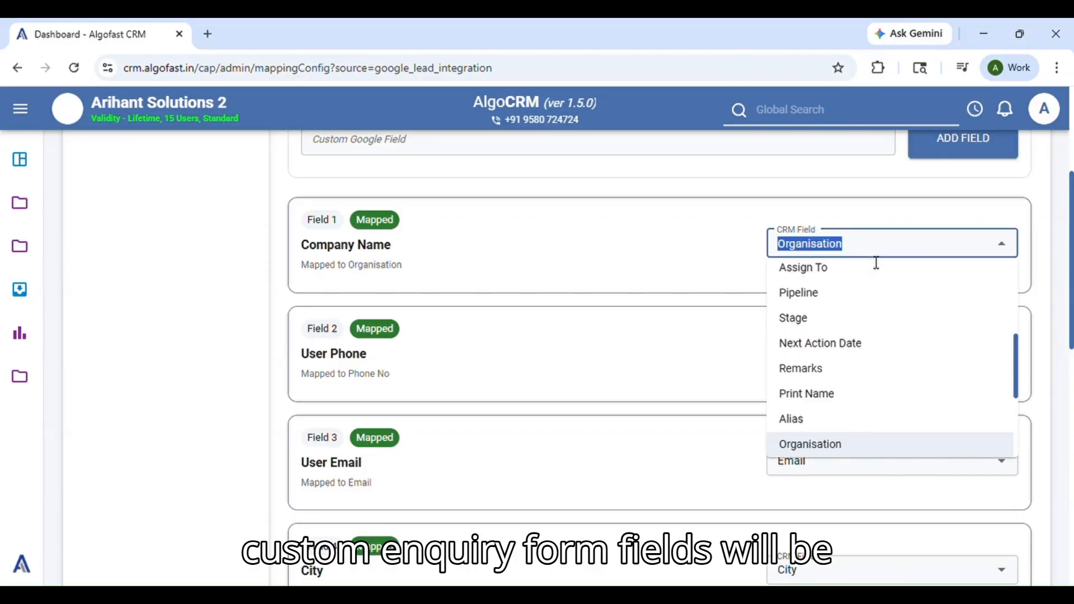
scroll(865, 389, down, 3)
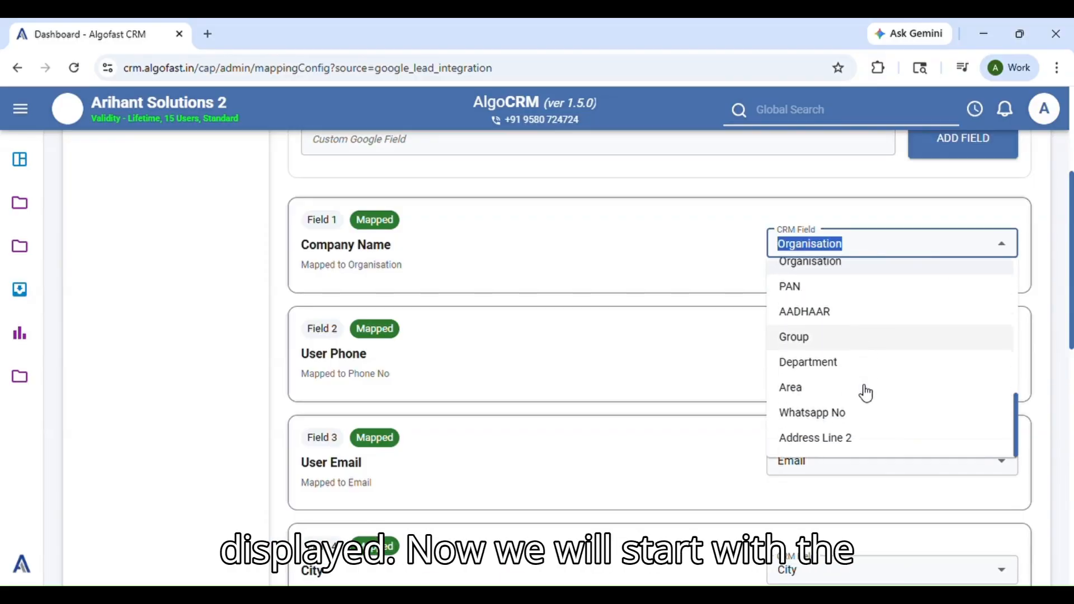
scroll(867, 391, down, 3)
scroll(849, 248, up, 5)
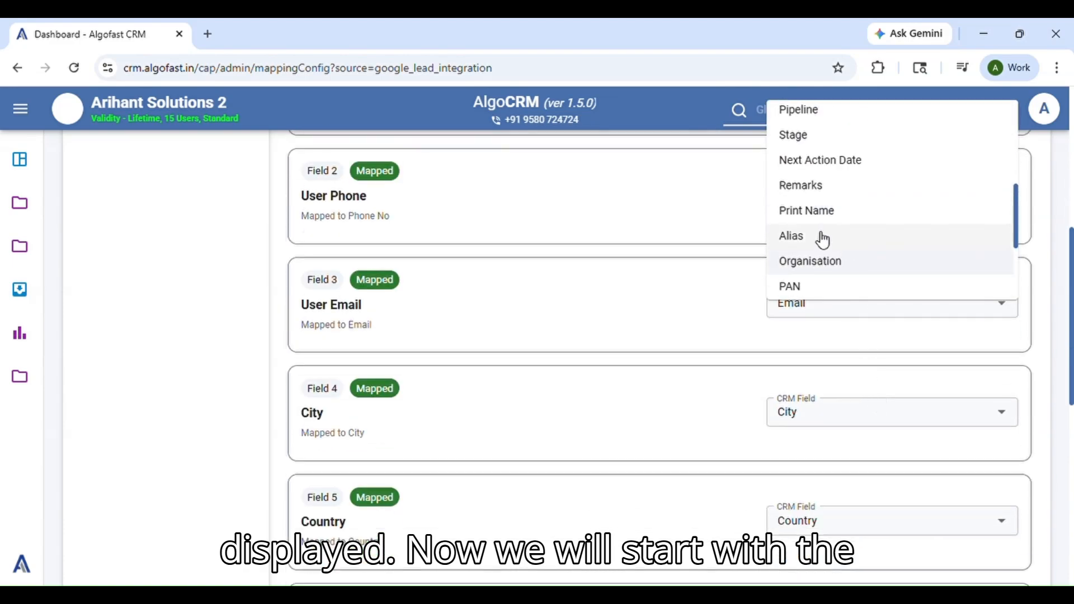
scroll(679, 221, up, 3)
click(653, 239)
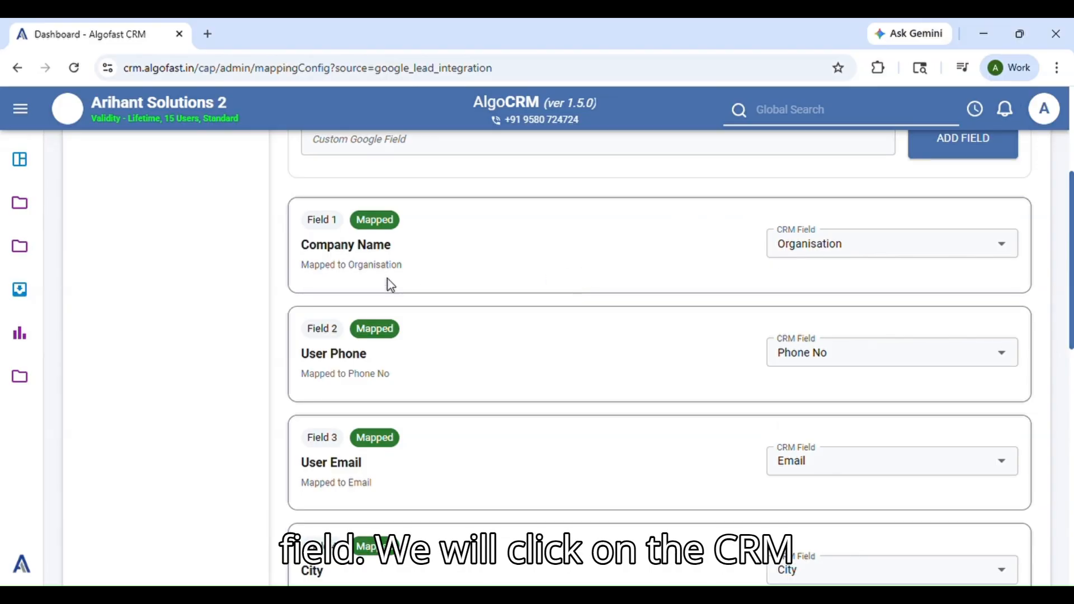
- Map the Google field Company Name to the CRM field Organisation
click(899, 258)
scroll(873, 380, down, 1)
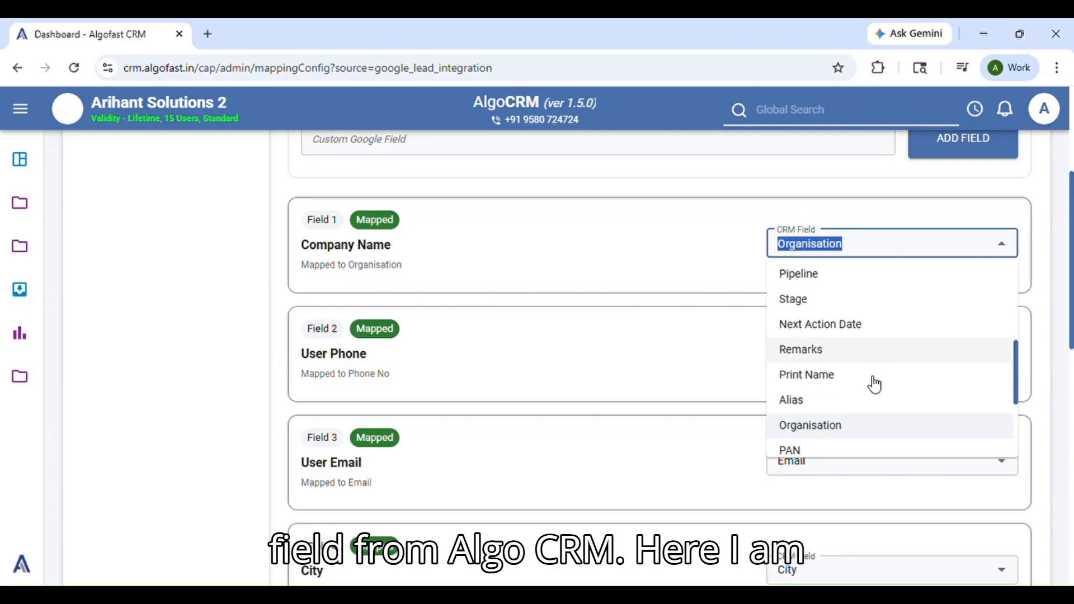
scroll(875, 386, down, 1)
scroll(878, 391, up, 2)
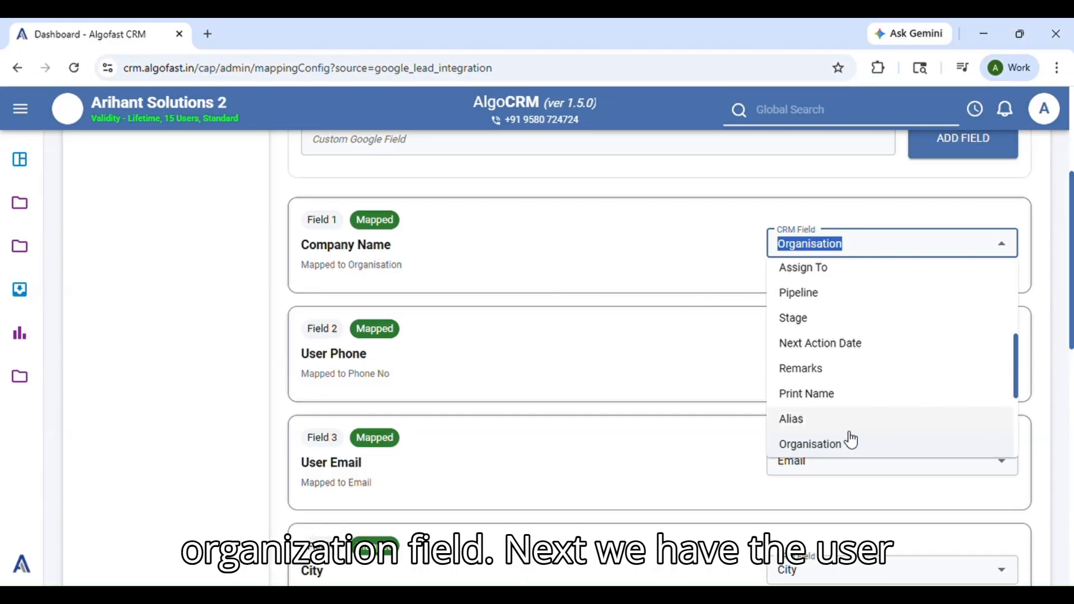
click(829, 446)
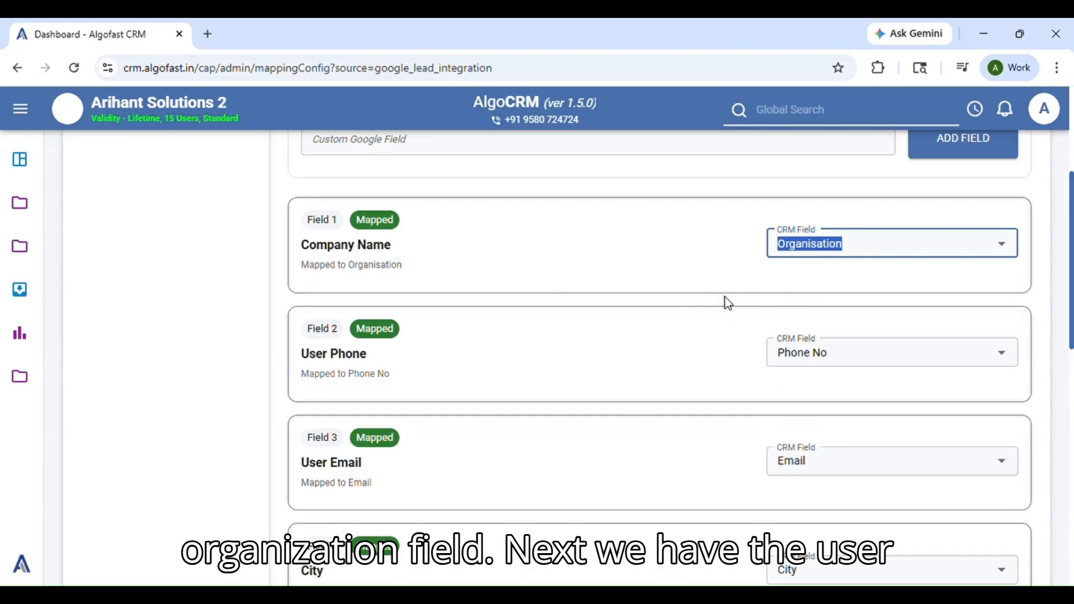
click(723, 262)
- Map the Google field User Phone to the CRM field Phone No
scroll(651, 319, down, 1)
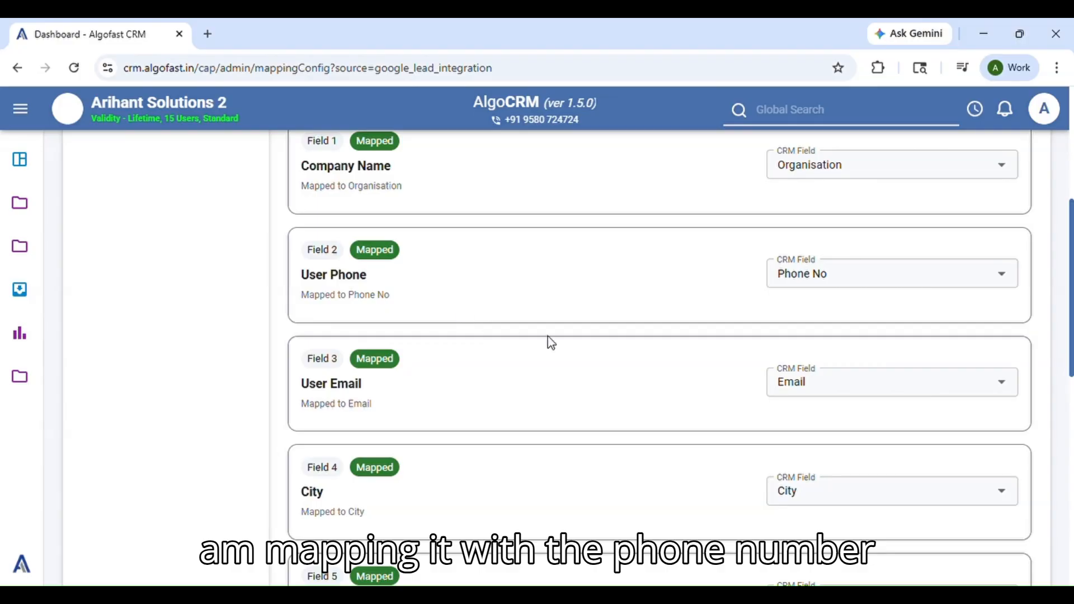
click(850, 285)
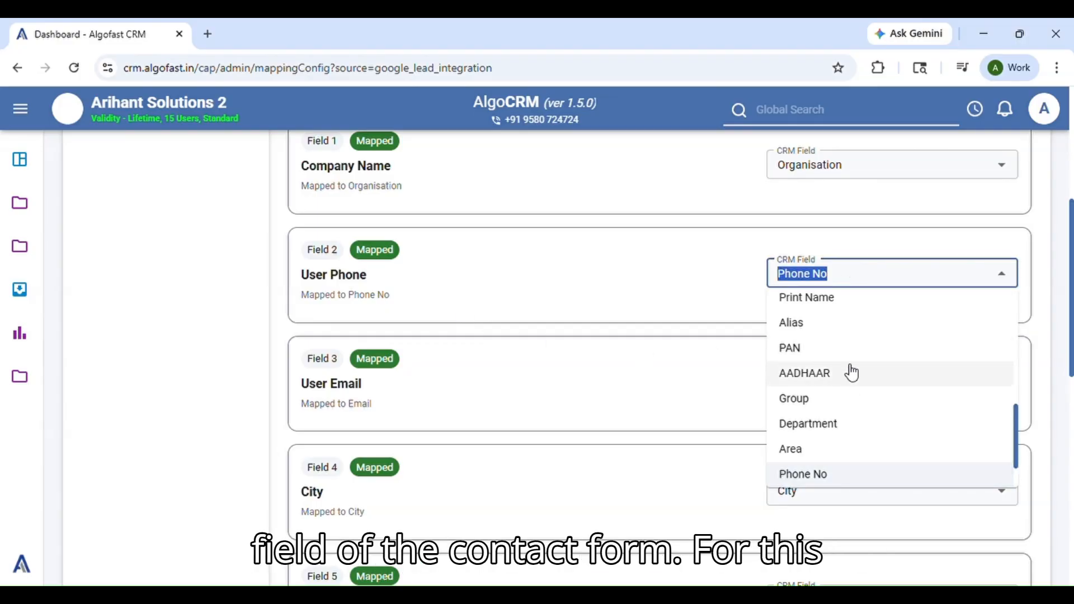
click(822, 477)
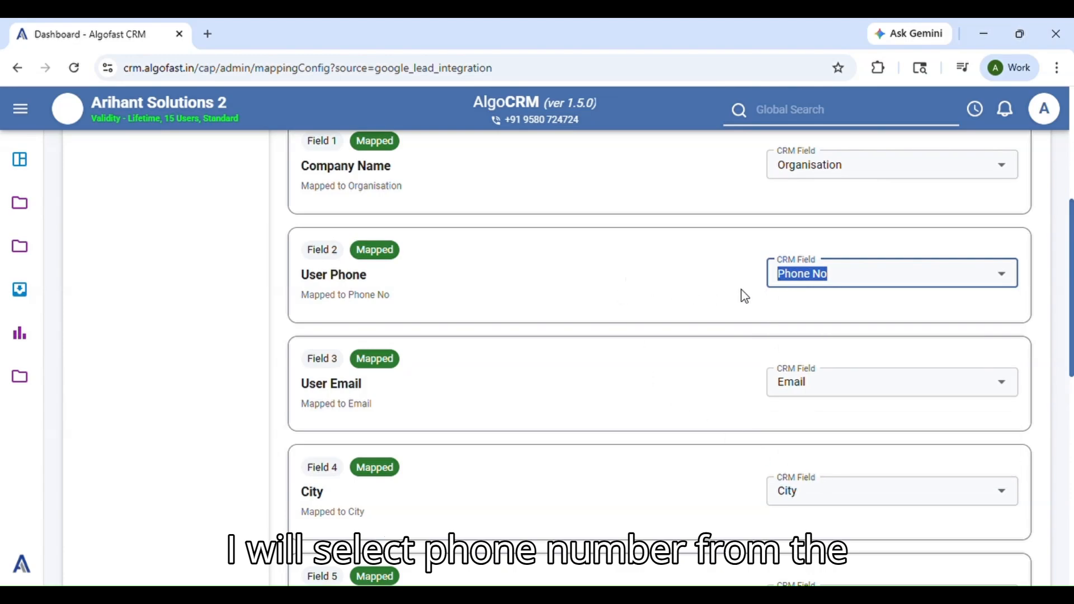
- Reselect Phone No as the CRM field for the Google field User Phone
click(849, 284)
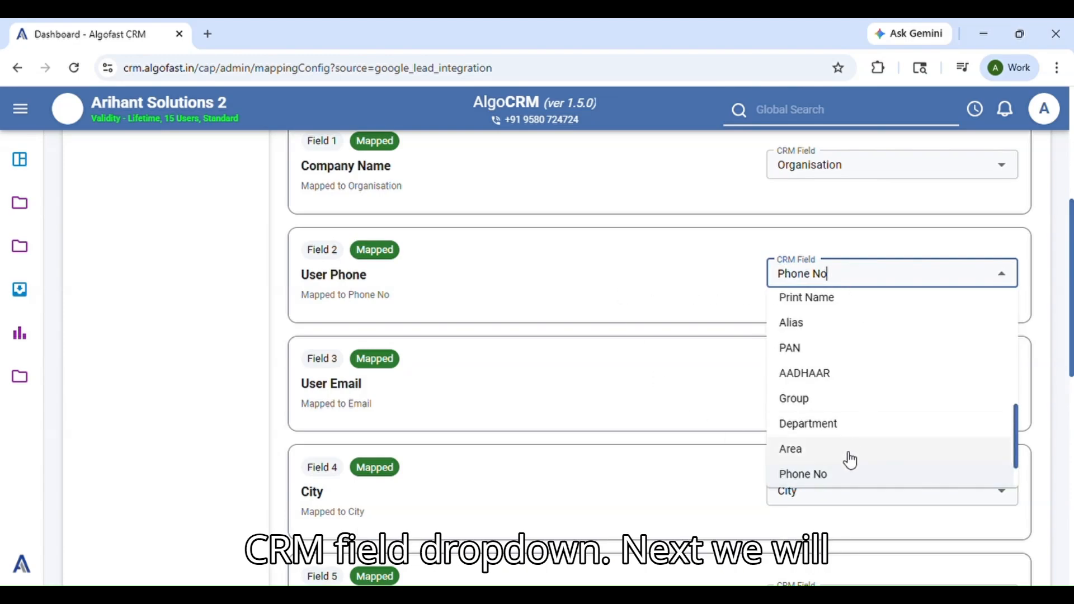
scroll(851, 460, down, 2)
click(839, 420)
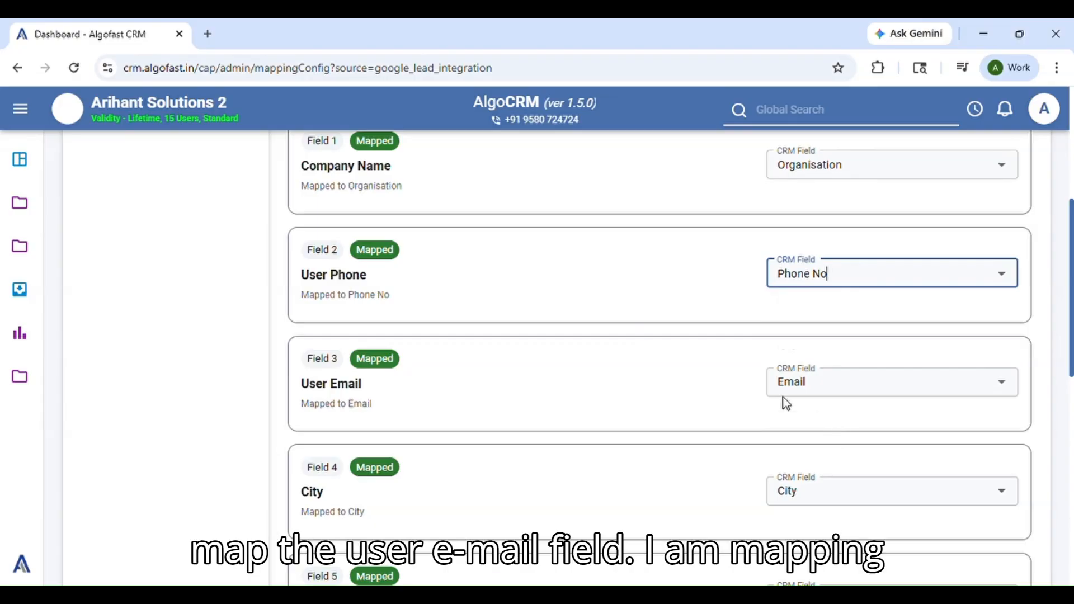
click(666, 300)
- Map the Google field Full Name to the CRM field Contact Person
scroll(722, 340, down, 1)
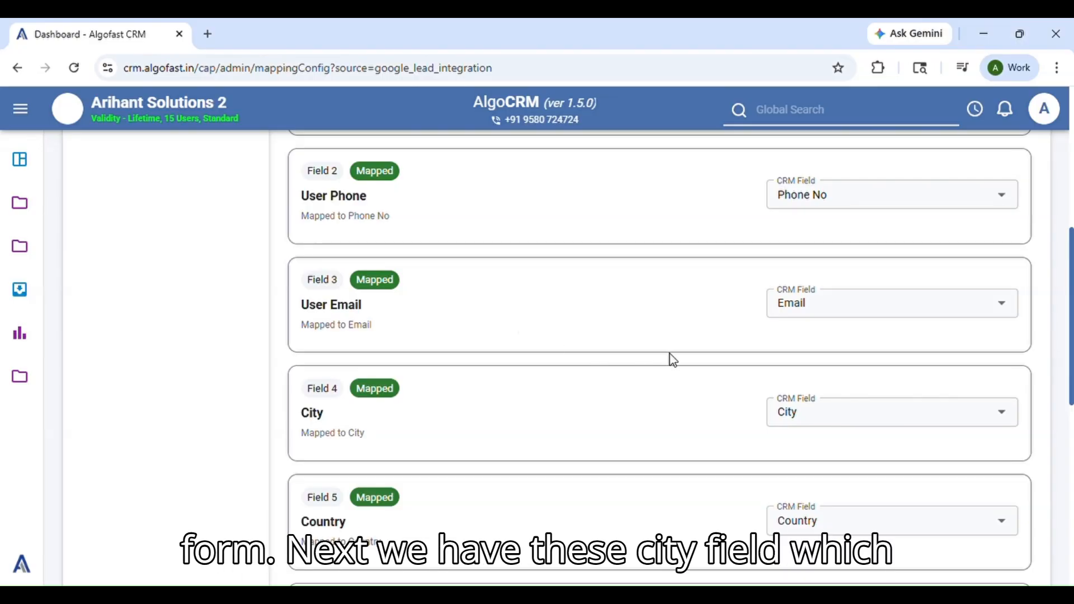
scroll(645, 358, down, 2)
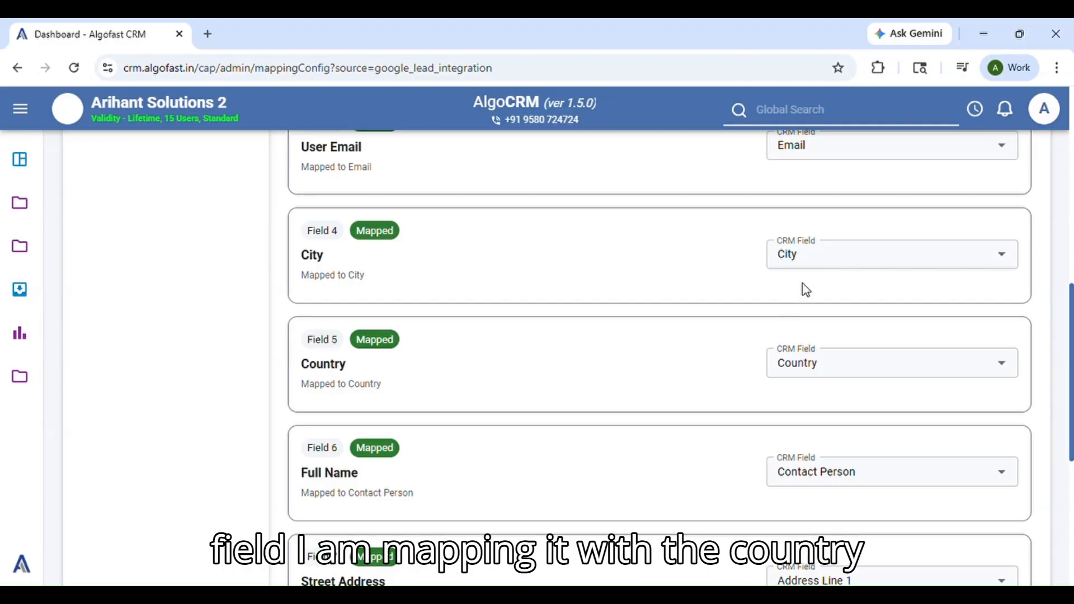
scroll(484, 378, down, 1)
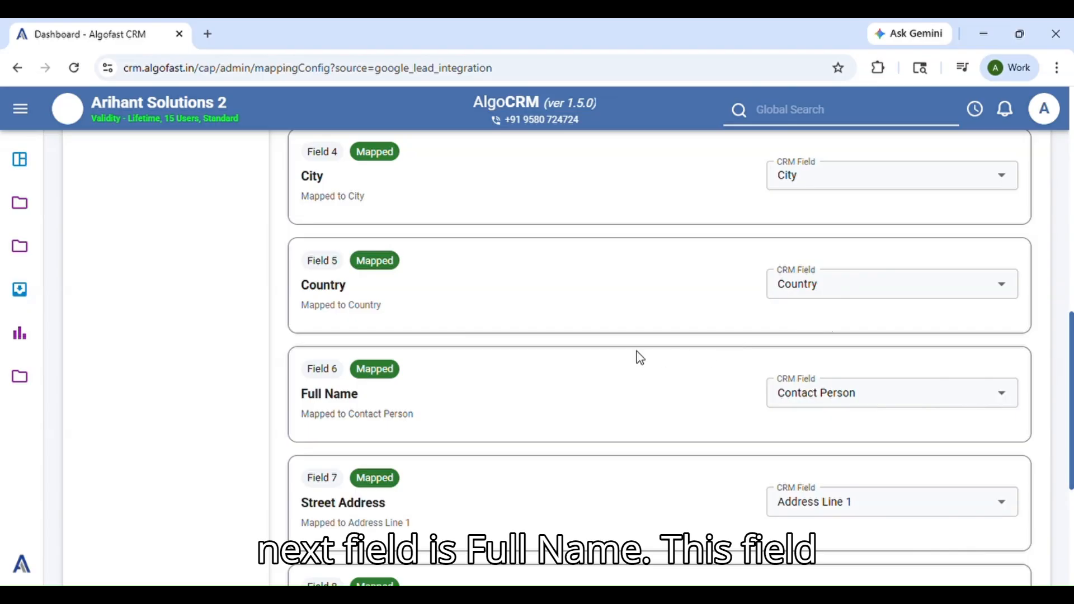
scroll(595, 336, down, 3)
scroll(557, 267, up, 1)
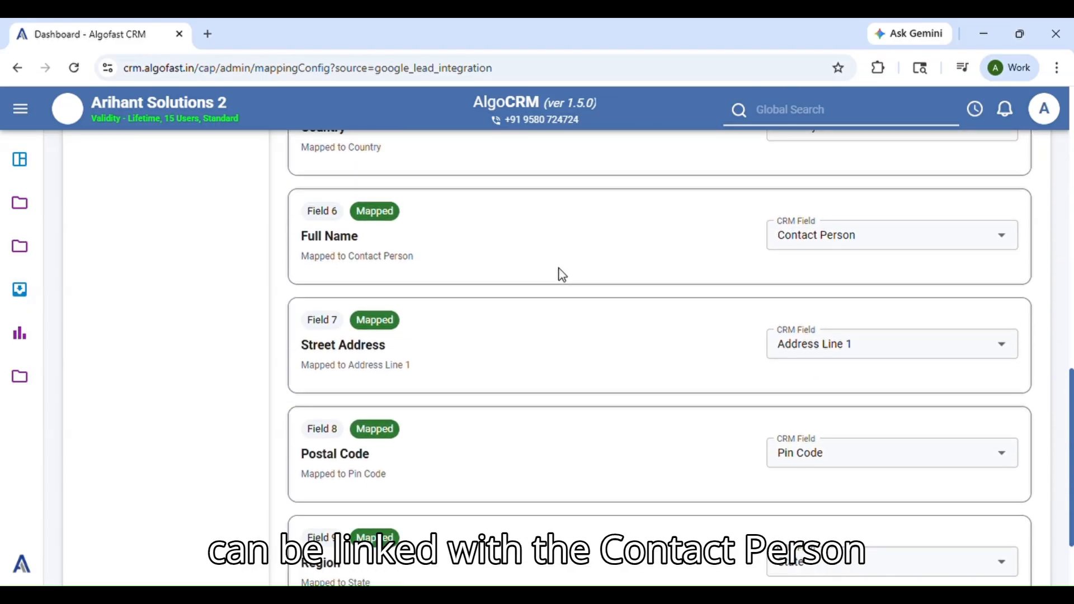
click(898, 247)
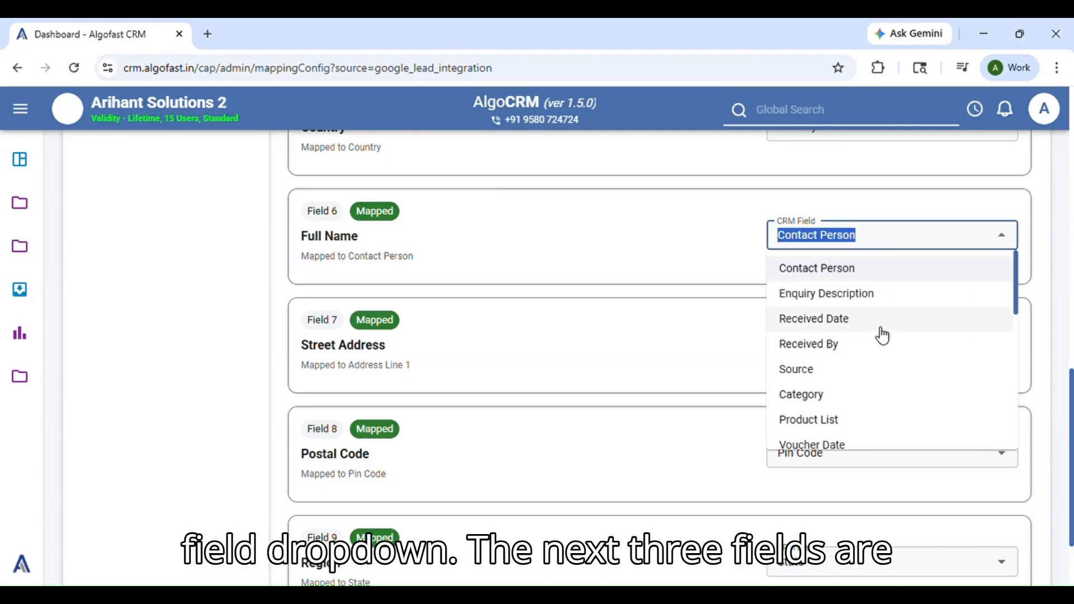
click(855, 271)
click(753, 271)
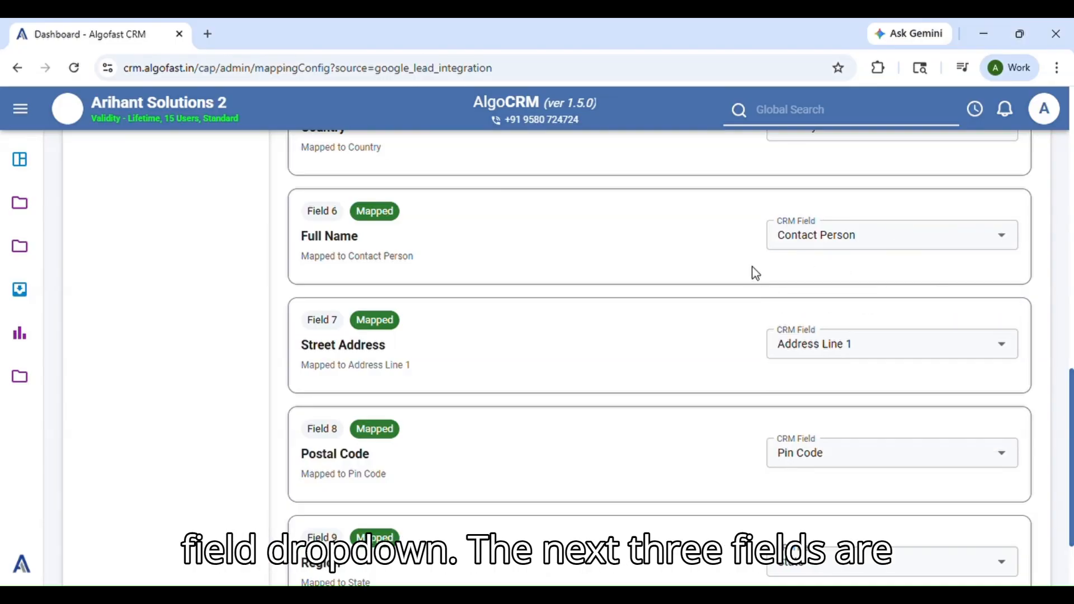
- Review all Google lead field mappings, from Company Name to Region, for a link to the CRM field Enquiry Description
scroll(612, 330, down, 2)
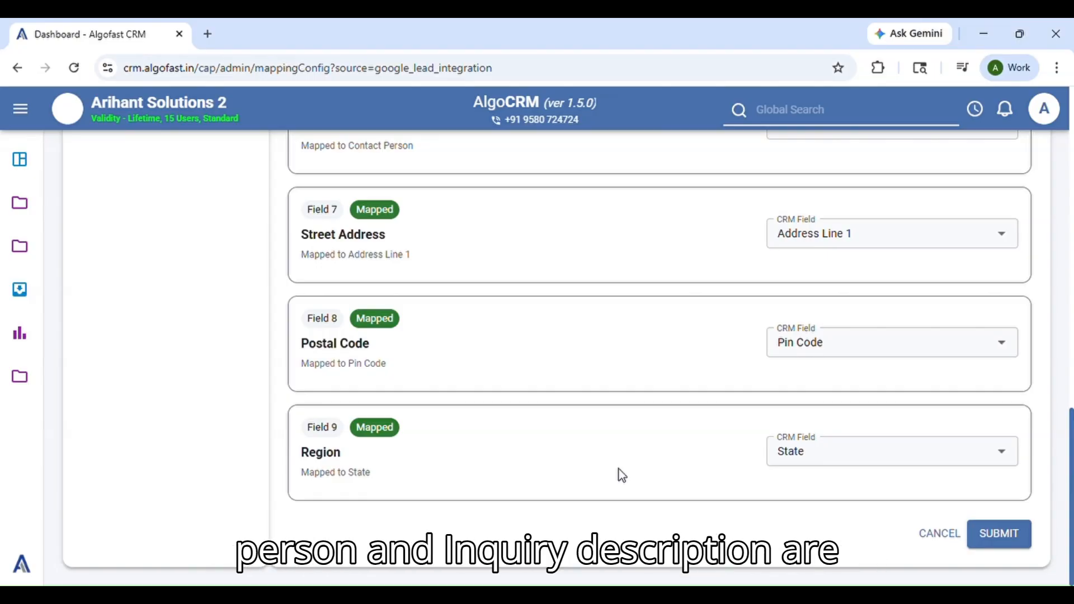
scroll(622, 482, up, 8)
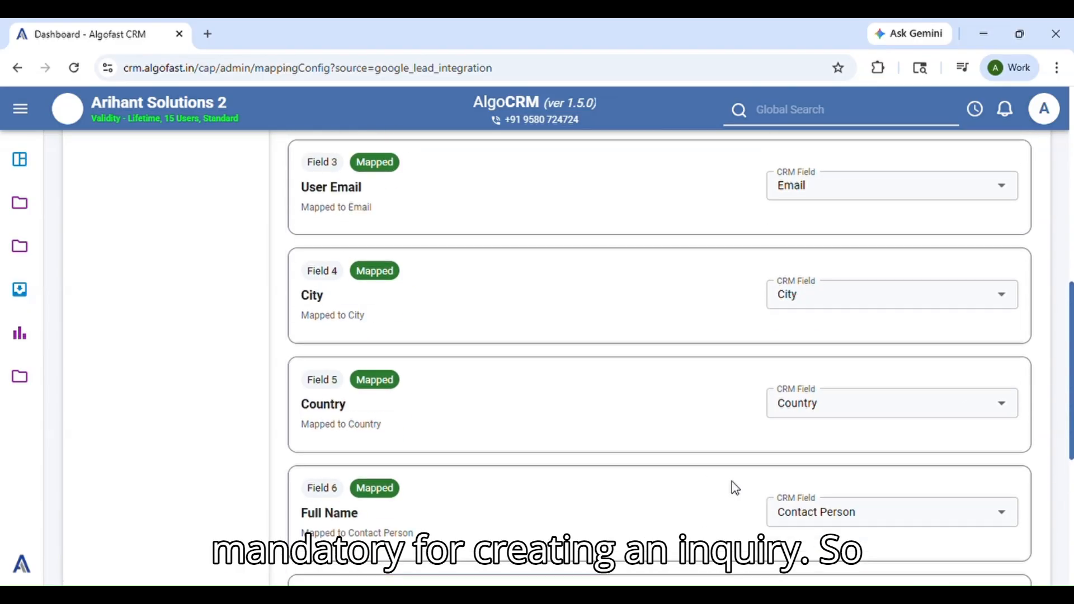
scroll(680, 489, up, 2)
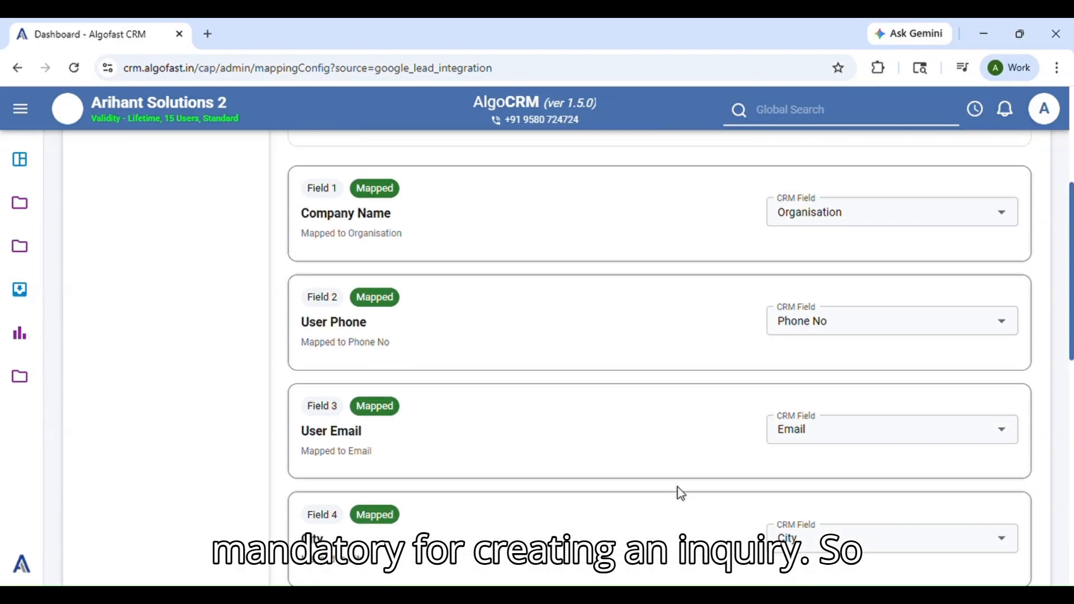
scroll(679, 500, down, 8)
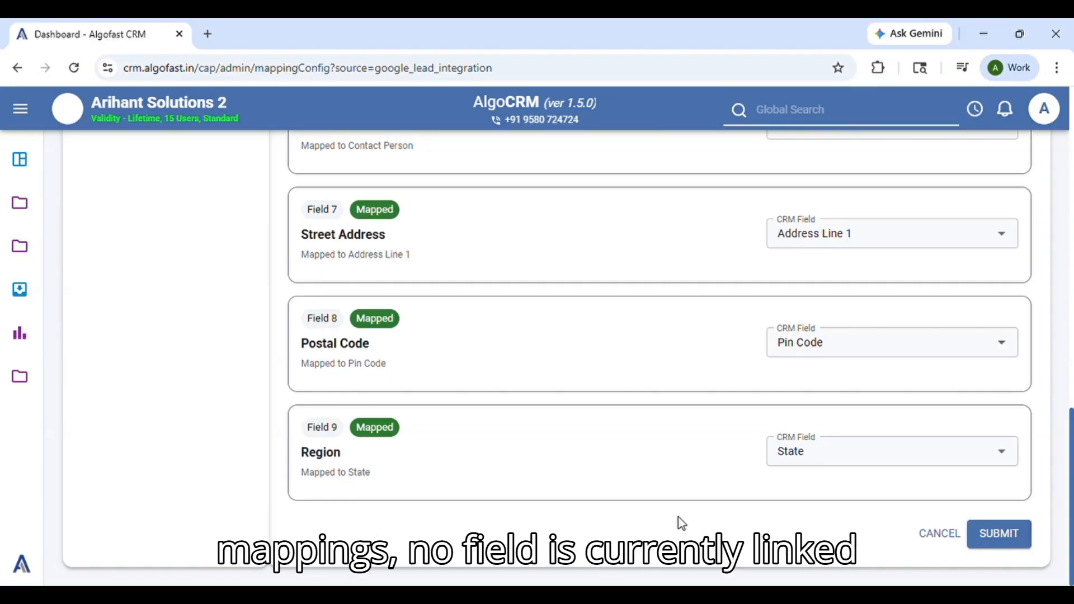
scroll(666, 511, up, 15)
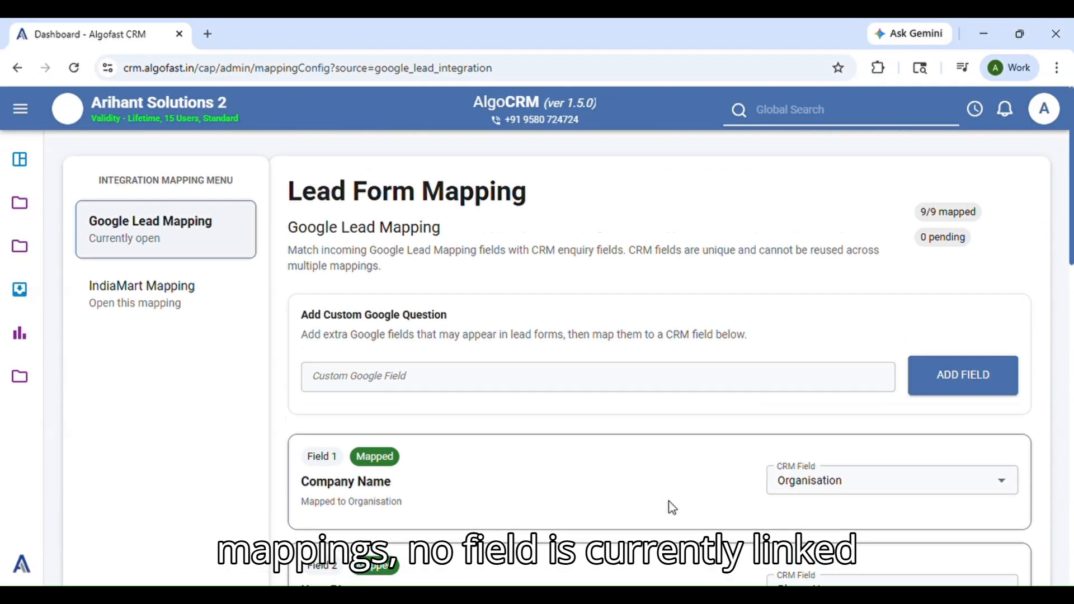
- Add a custom Google field named Description to the lead form mapping
scroll(668, 424, down, 1)
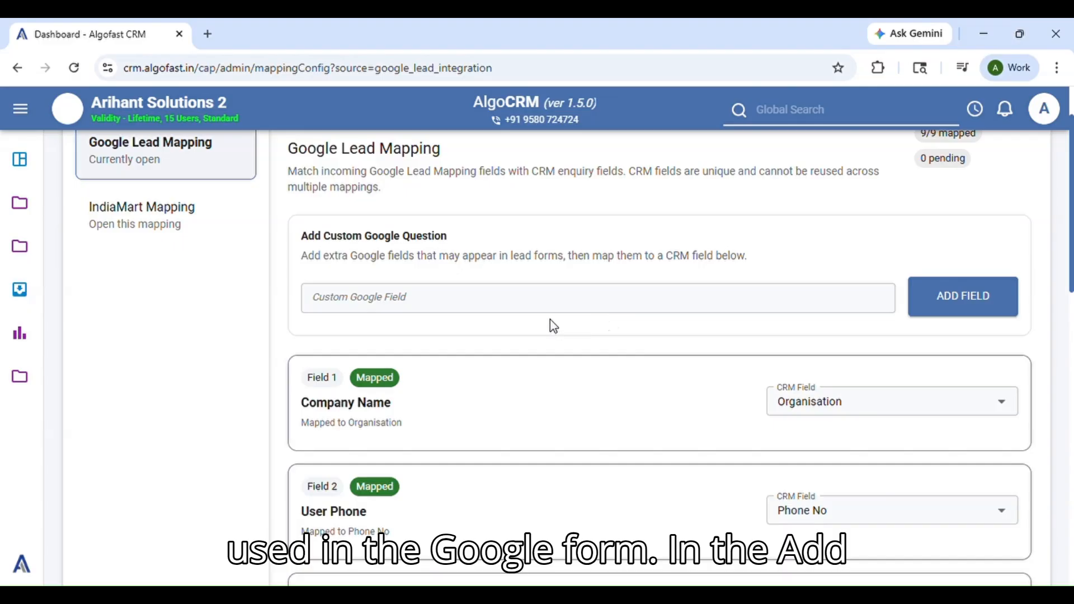
click(554, 305)
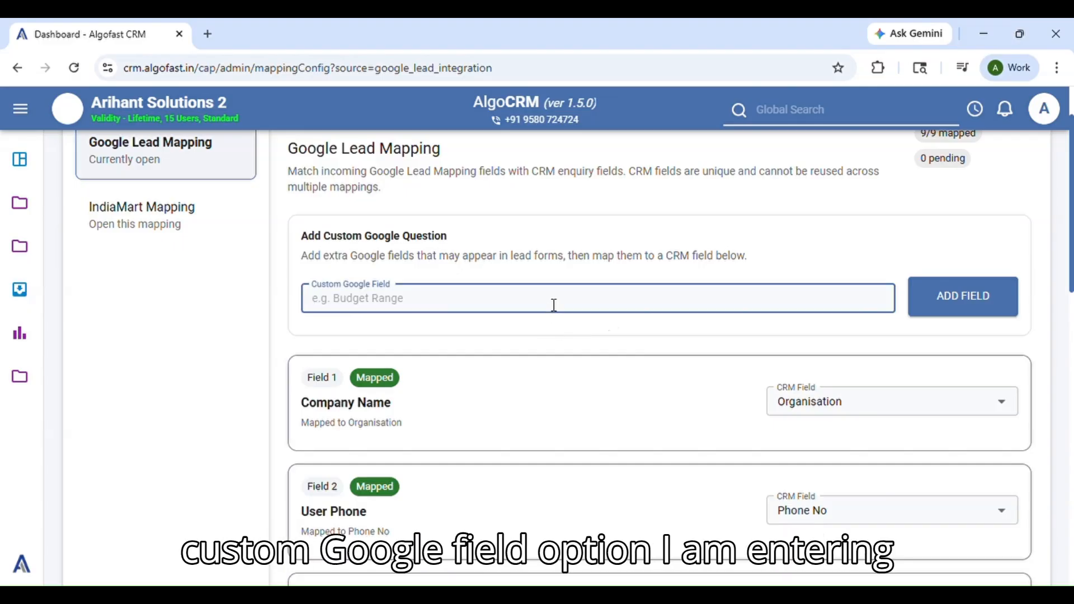
text(Des)
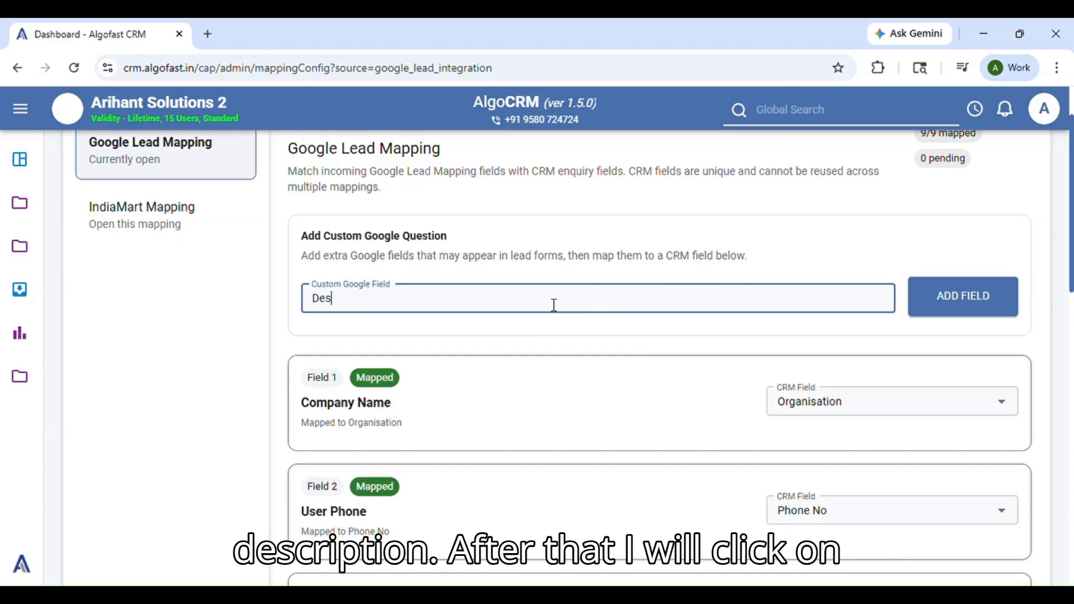
text(cription)
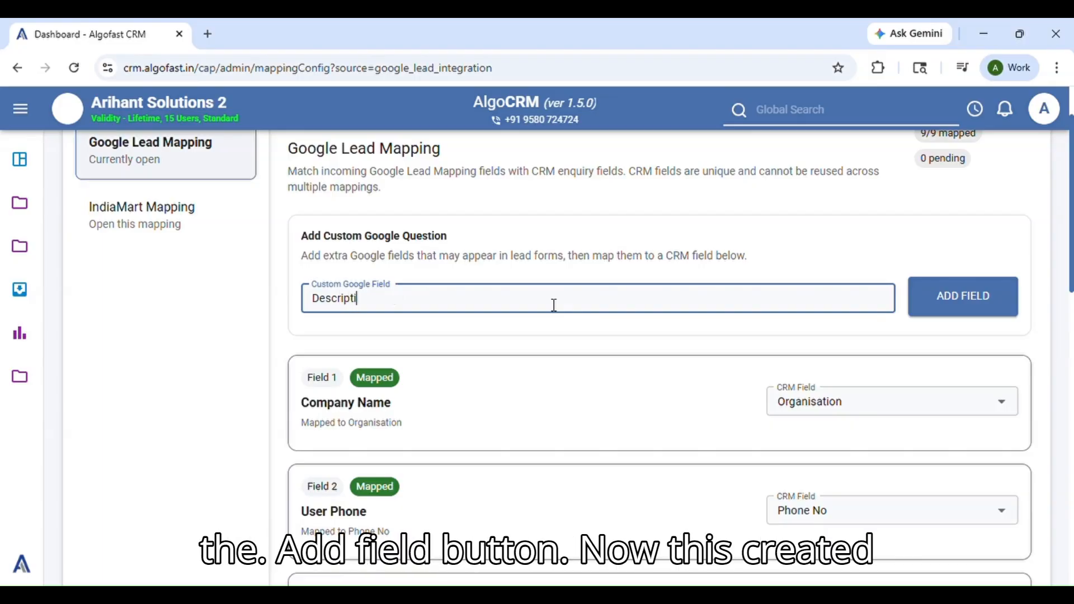
click(974, 305)
- Map the custom description field to the CRM field Enquiry Description and submit the Google lead mapping
scroll(607, 408, down, 15)
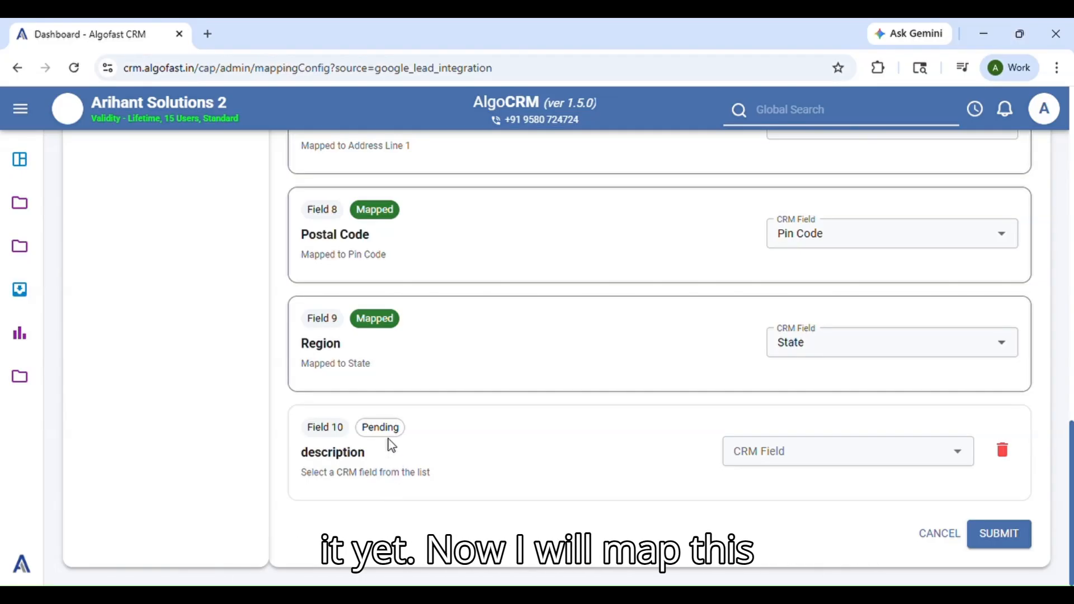
click(773, 451)
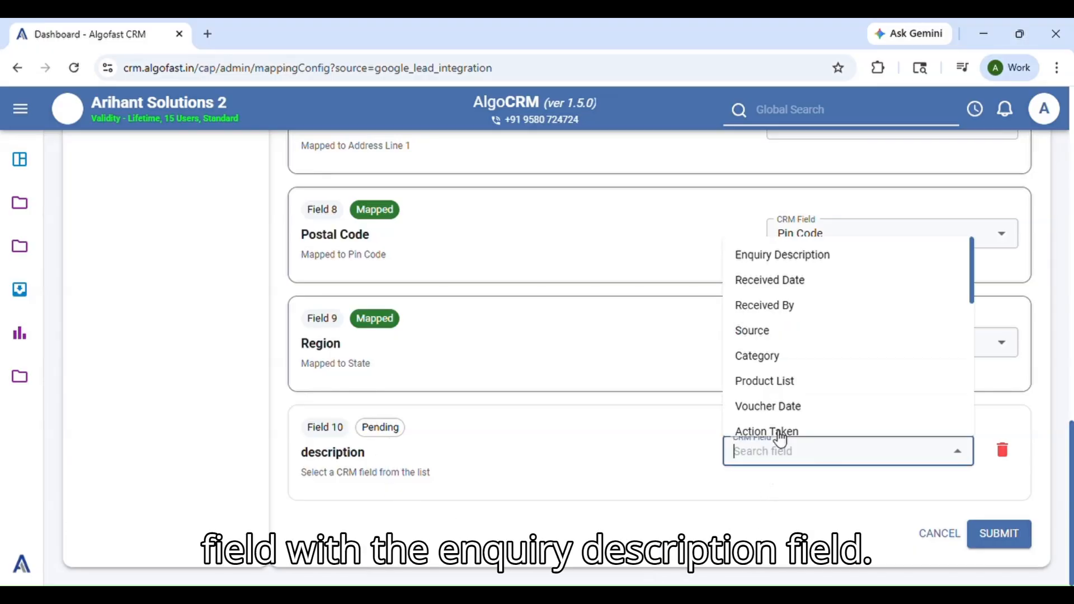
click(776, 260)
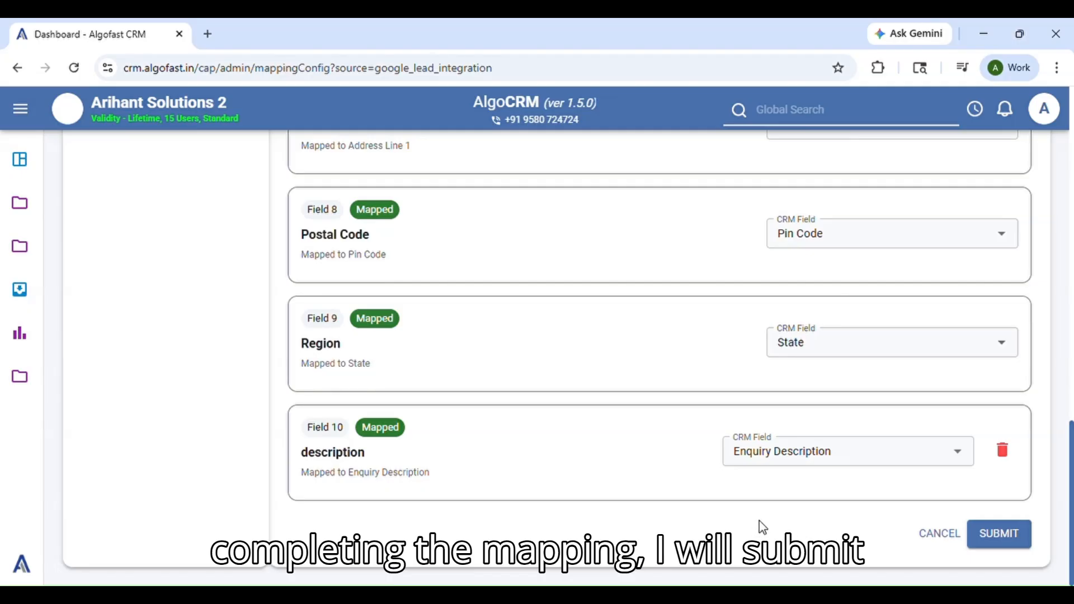
click(1002, 538)
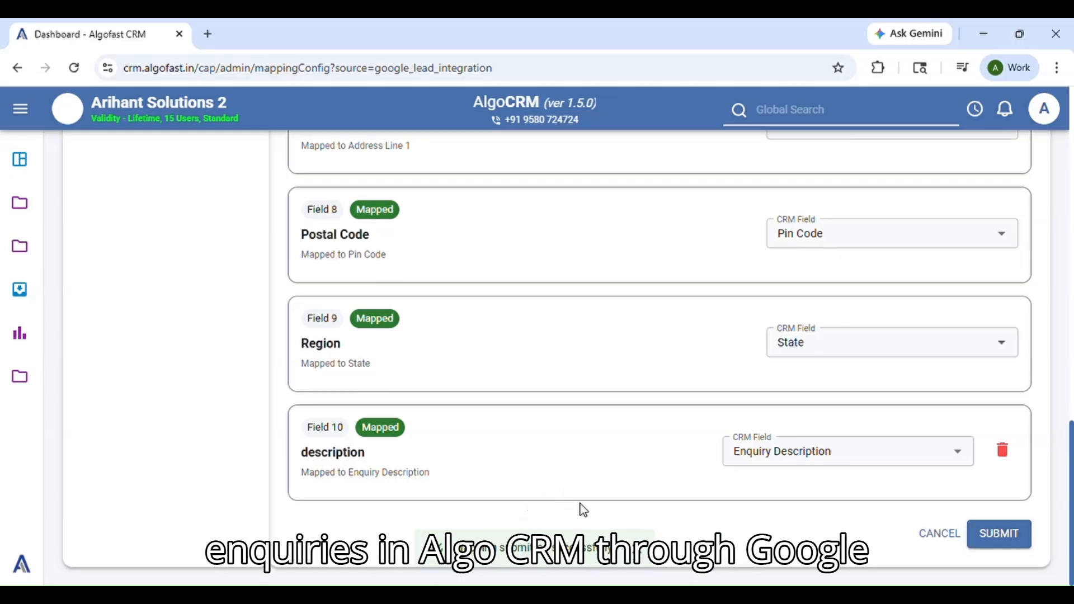
scroll(619, 495, up, 4)
scroll(621, 495, up, 12)
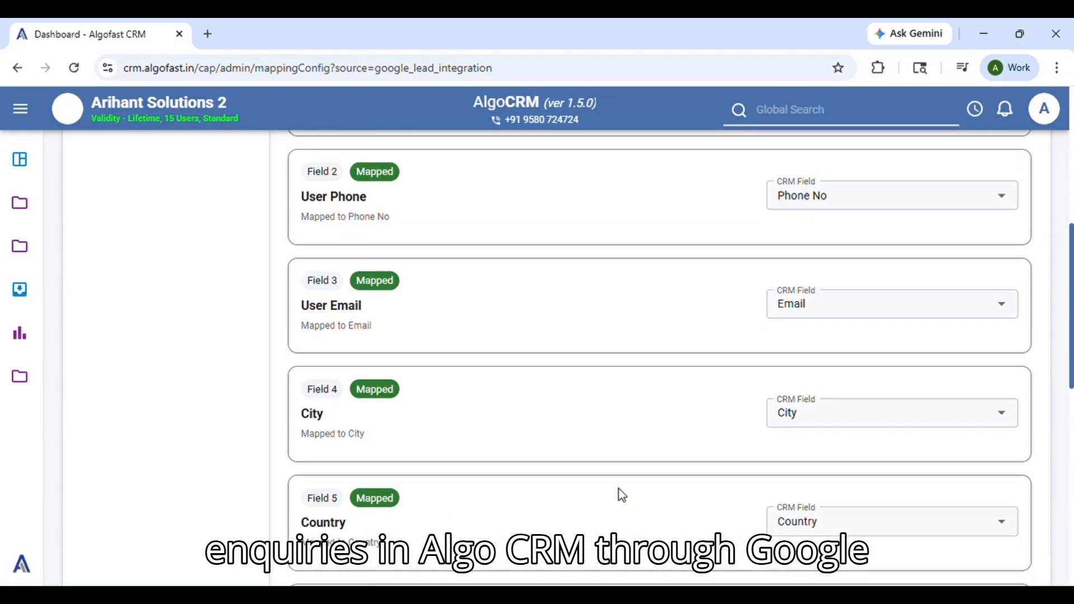